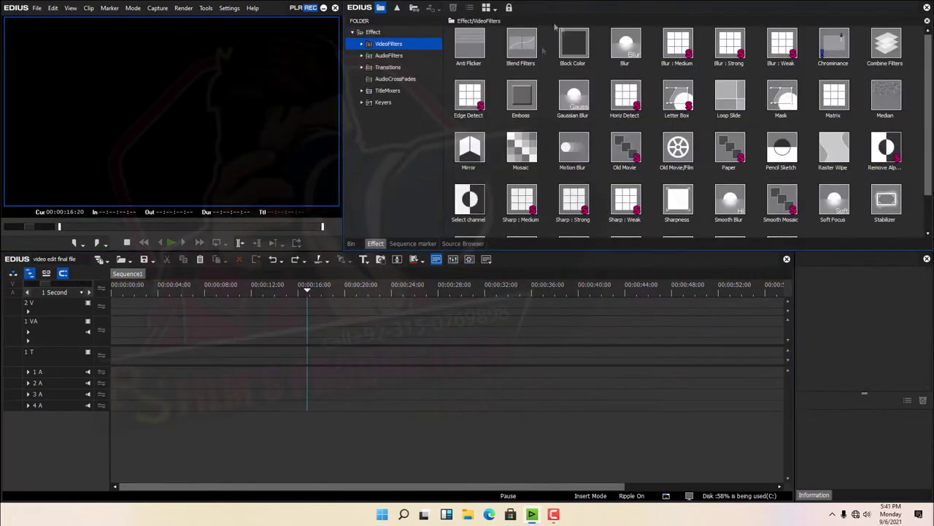
# Browse the effect folder tree, expanding its categories and looking through the available VideoFilters
pyautogui.click(362, 44)
pyautogui.click(358, 88)
pyautogui.click(362, 67)
pyautogui.click(352, 33)
pyautogui.click(353, 33)
pyautogui.click(402, 44)
pyautogui.scroll(-3, 779, 83)
pyautogui.scroll(1, 779, 84)
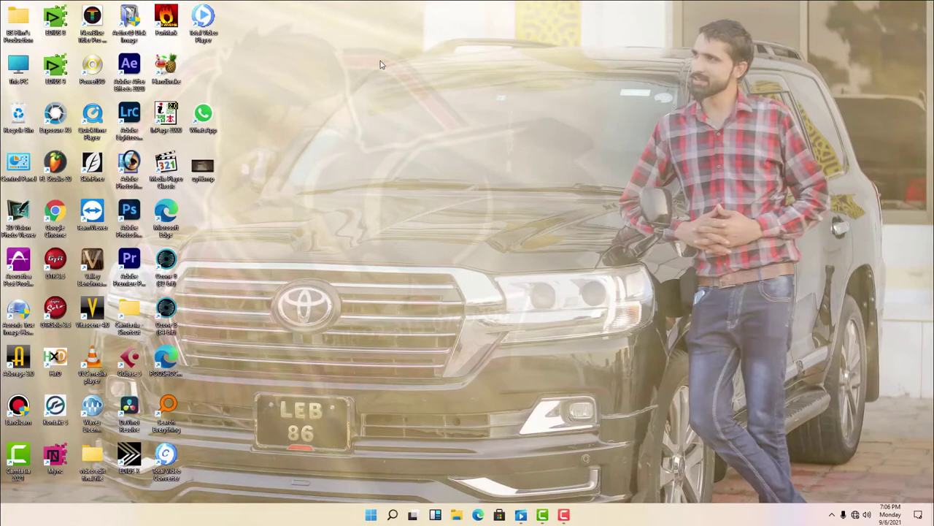
# Launch EDIUS from the desktop and reposition its Start Project window
pyautogui.doubleClick(62, 65)
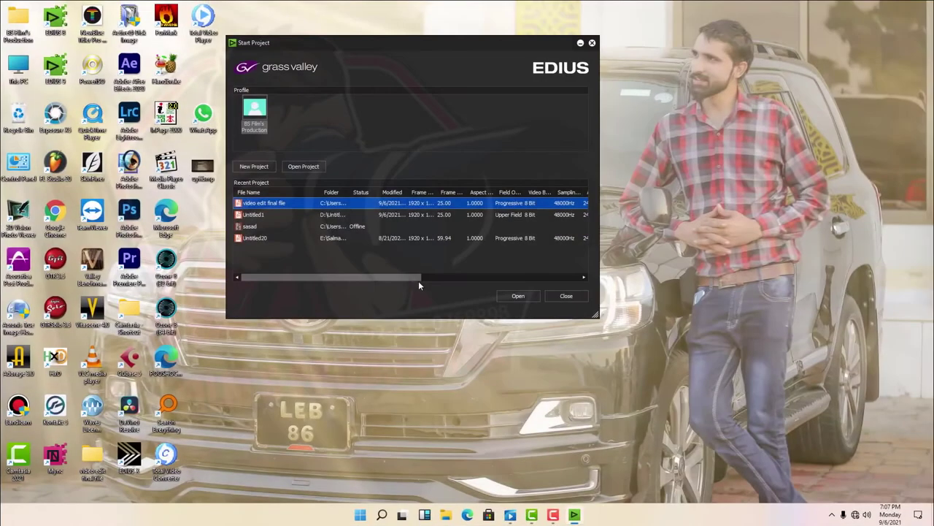
pyautogui.moveTo(366, 43); pyautogui.dragTo(437, 54)
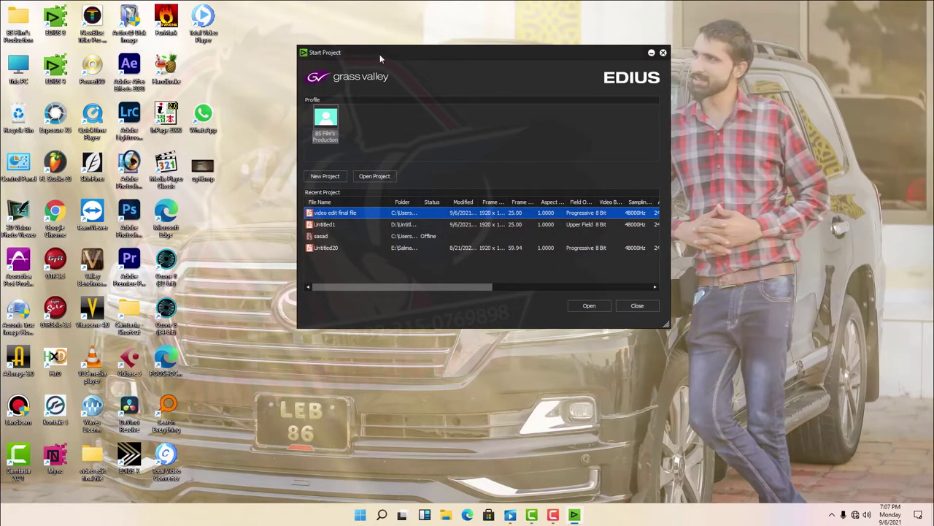
pyautogui.moveTo(400, 59); pyautogui.dragTo(397, 57)
# View the folders on the Master Video Data (D:) drive in File Explorer, then return to the Start Project window
pyautogui.press('super+e')
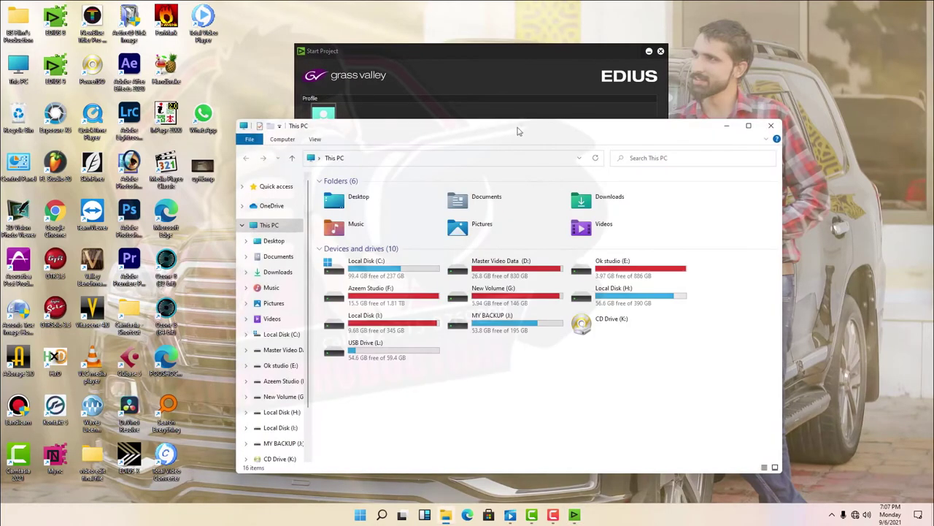
pyautogui.moveTo(470, 130); pyautogui.dragTo(355, 130)
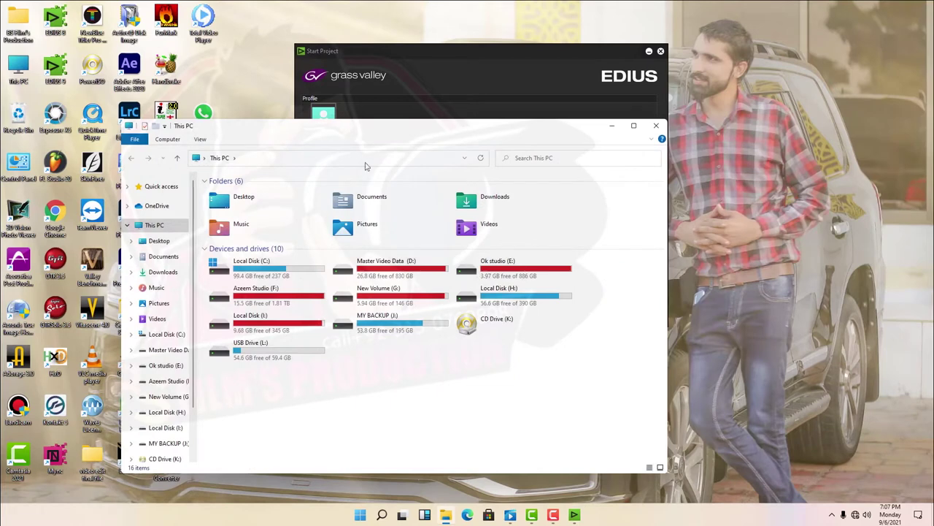
pyautogui.doubleClick(395, 271)
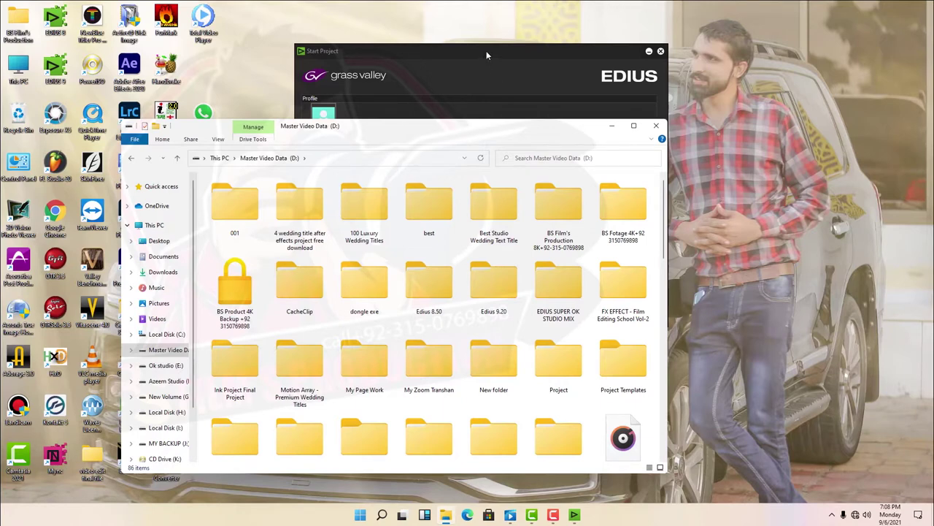
pyautogui.moveTo(486, 50); pyautogui.dragTo(451, 50)
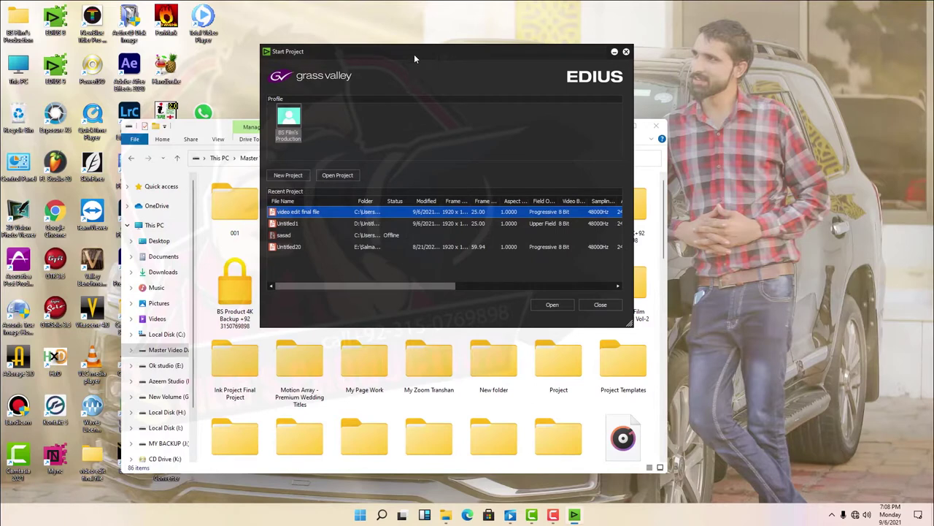
pyautogui.moveTo(400, 54); pyautogui.dragTo(395, 53)
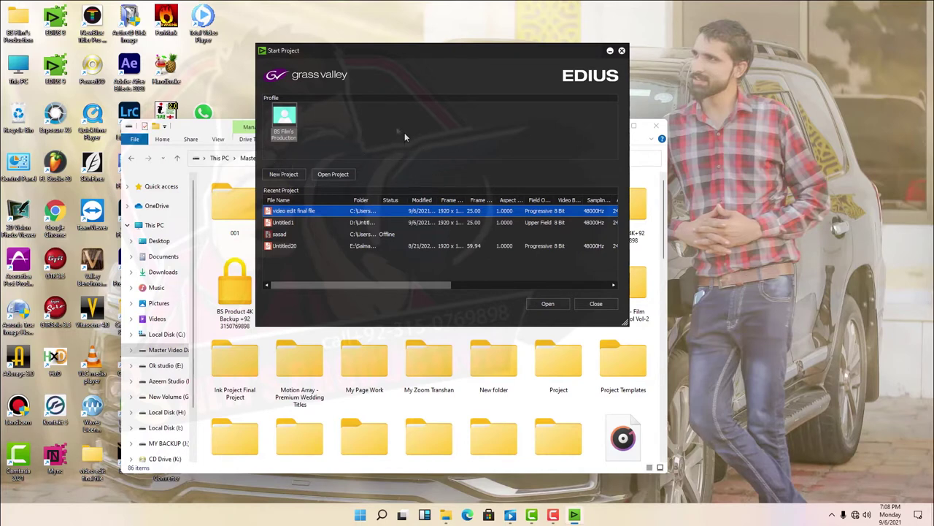
# Open the 01 Mehndi project from Pro, Edius 6.08, 02 1920+1080 HD 25MM in the BS Fotage 4K folder on drive D:
pyautogui.click(332, 175)
pyautogui.click(26, 135)
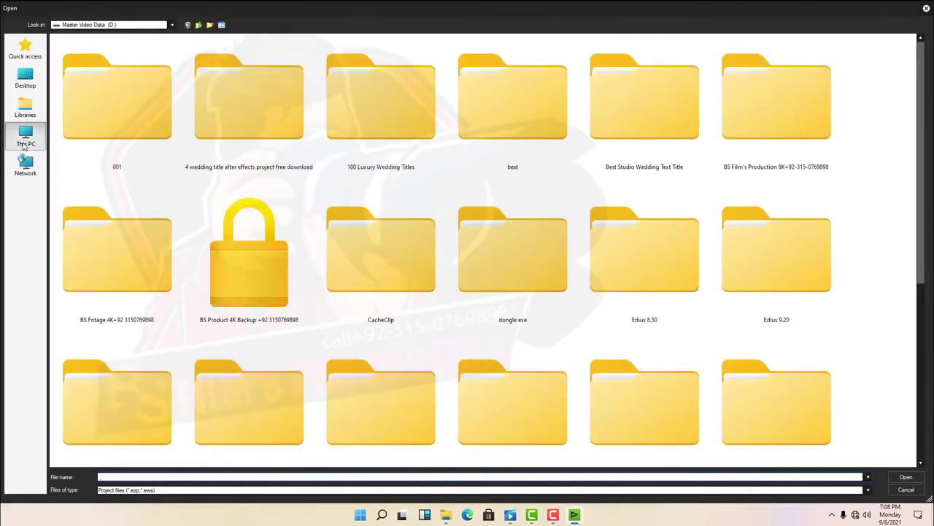
pyautogui.doubleClick(209, 106)
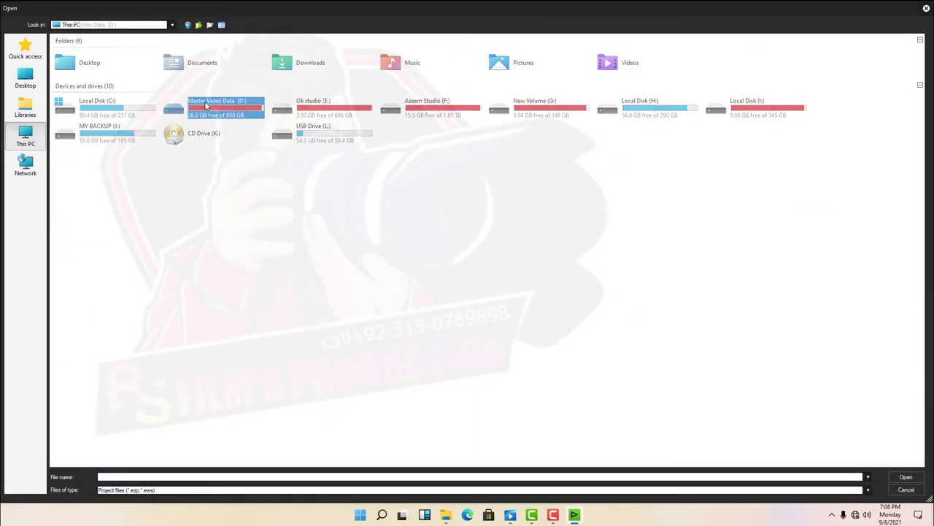
pyautogui.click(112, 259)
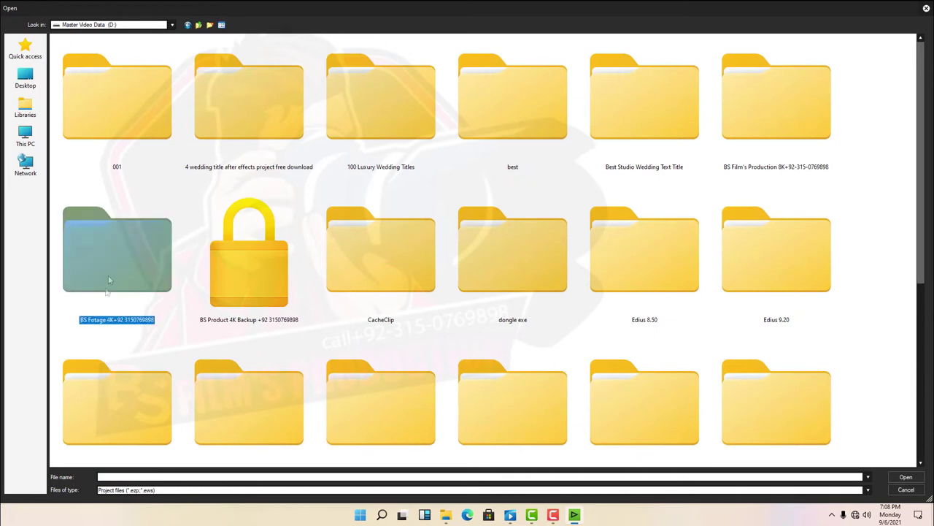
pyautogui.doubleClick(117, 267)
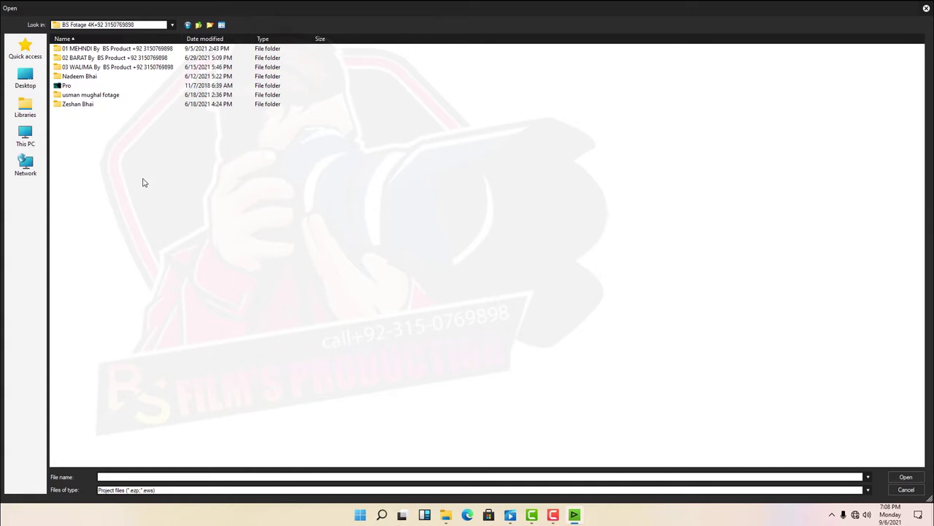
pyautogui.doubleClick(60, 86)
pyautogui.doubleClick(73, 48)
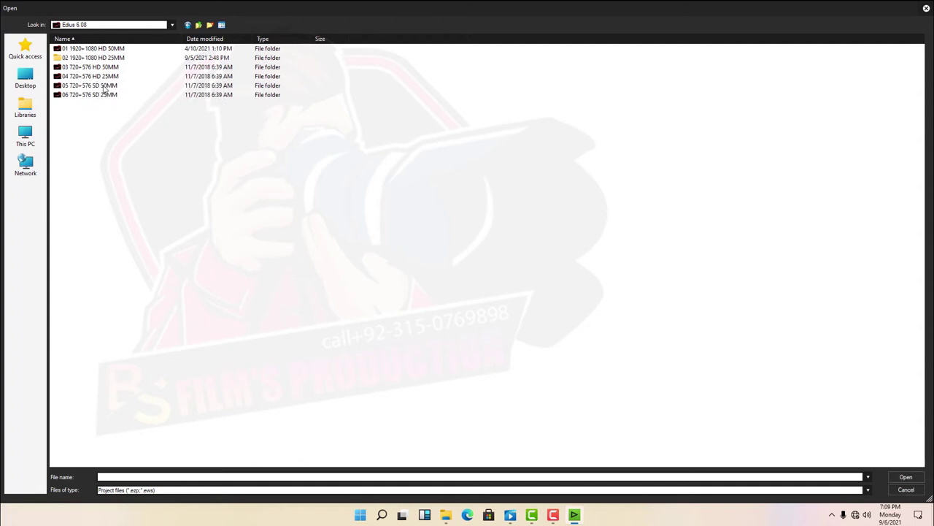
pyautogui.doubleClick(83, 58)
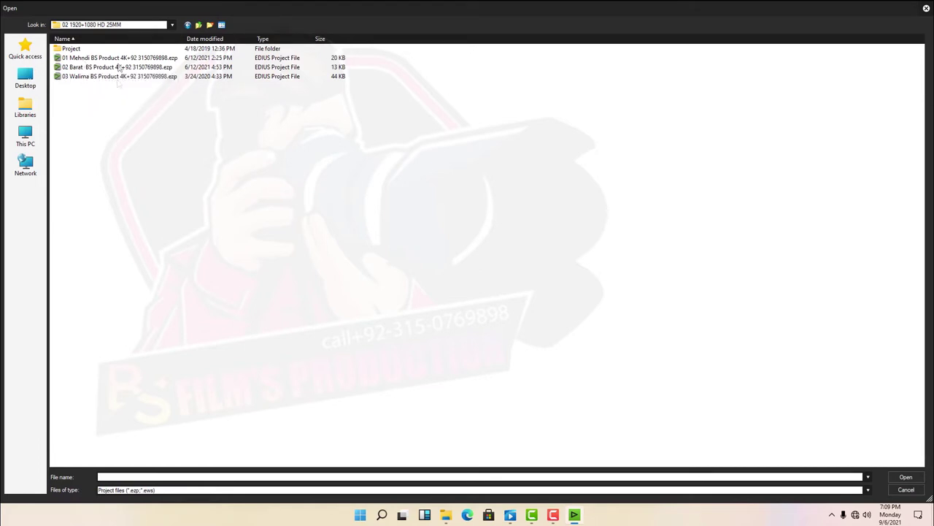
pyautogui.doubleClick(80, 58)
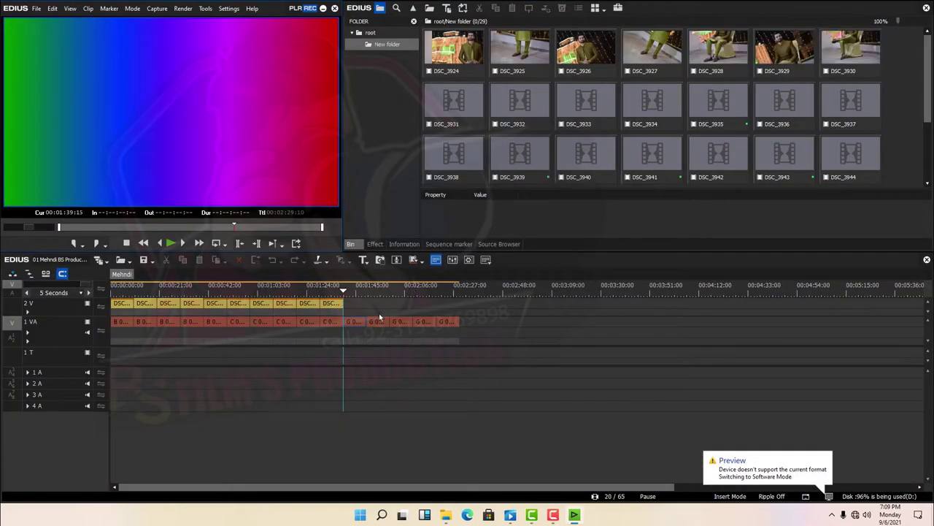
# Delete all clips from the 2 V track and clear all old footage and subfolders from the root bin
pyautogui.moveTo(416, 307); pyautogui.dragTo(16, 313)
pyautogui.press('Delete')
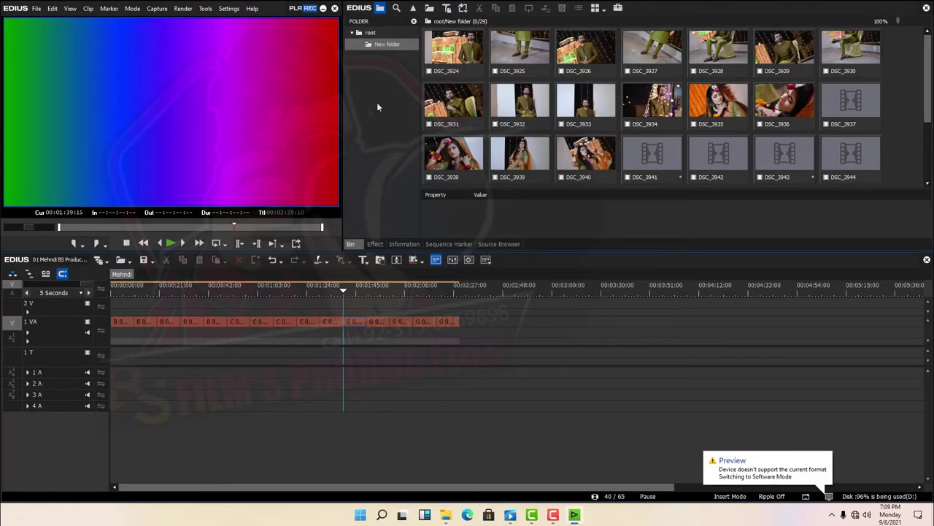
pyautogui.rightClick(459, 73)
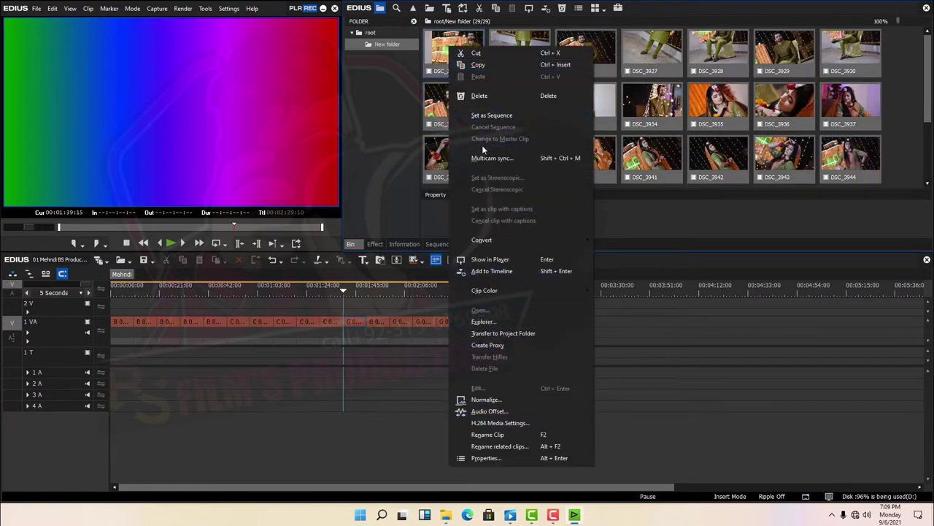
pyautogui.click(476, 53)
pyautogui.rightClick(376, 37)
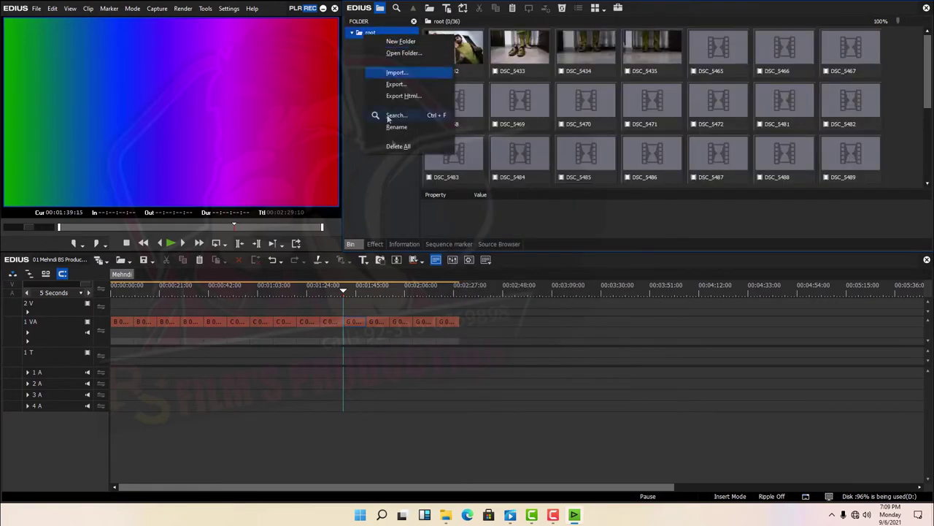
pyautogui.click(392, 148)
pyautogui.click(614, 145)
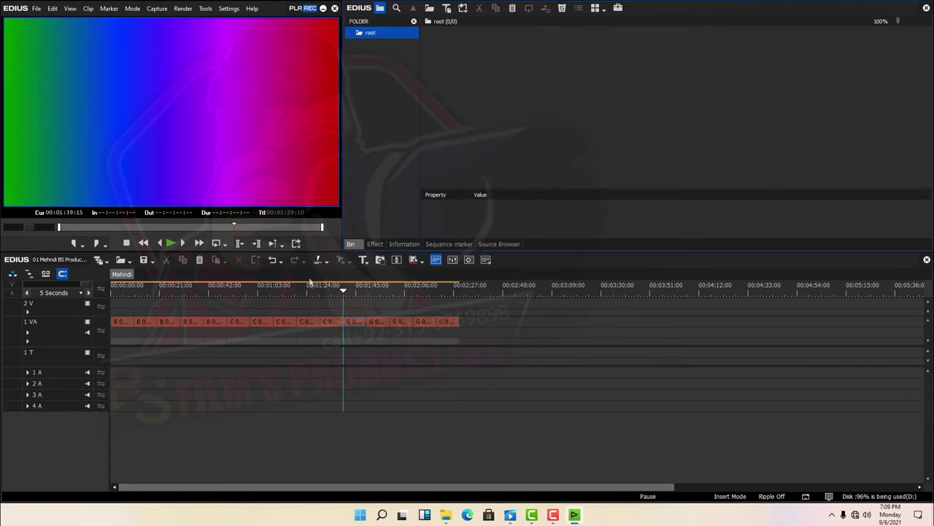
# Move the playhead to the start of the Mehndi sequence and fit the whole sequence in the timeline
pyautogui.click(192, 290)
pyautogui.moveTo(182, 293); pyautogui.dragTo(554, 355)
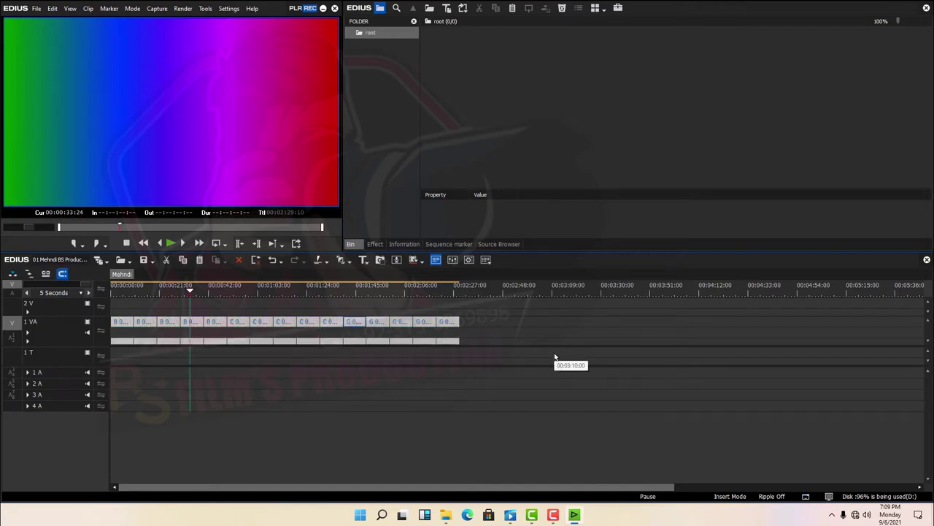
pyautogui.moveTo(187, 294); pyautogui.dragTo(35, 294)
pyautogui.hotkey('ctrl', 'a')
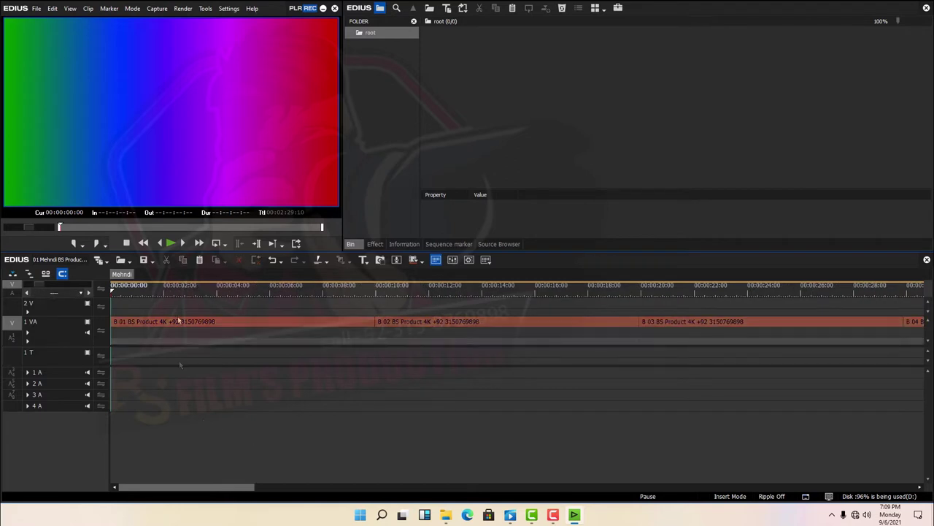
pyautogui.click(135, 321)
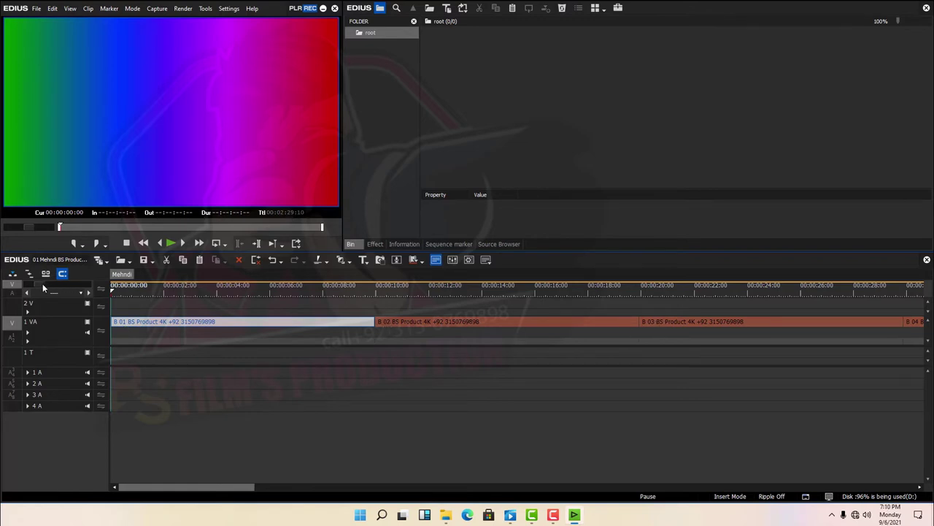
pyautogui.moveTo(39, 285); pyautogui.dragTo(91, 292)
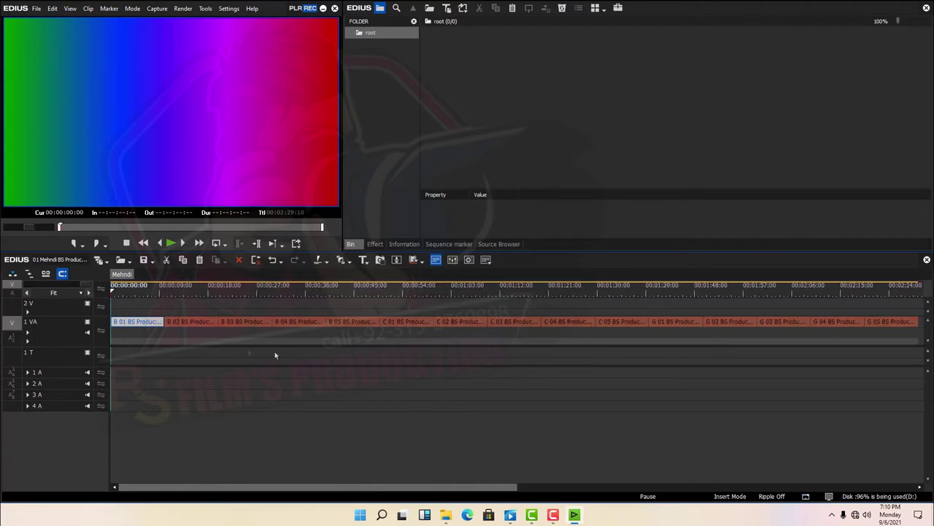
# Select the B 01–05, C 01–05 and G 01–05 clip groups on the 1 VA track one after another to examine them
pyautogui.moveTo(148, 307); pyautogui.dragTo(357, 371)
pyautogui.moveTo(140, 309); pyautogui.dragTo(380, 348)
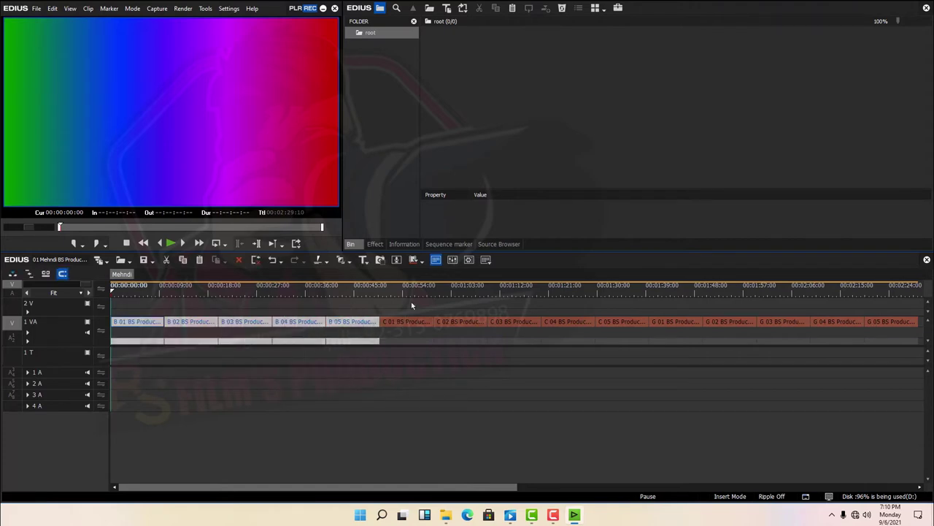
pyautogui.moveTo(402, 301); pyautogui.dragTo(631, 391)
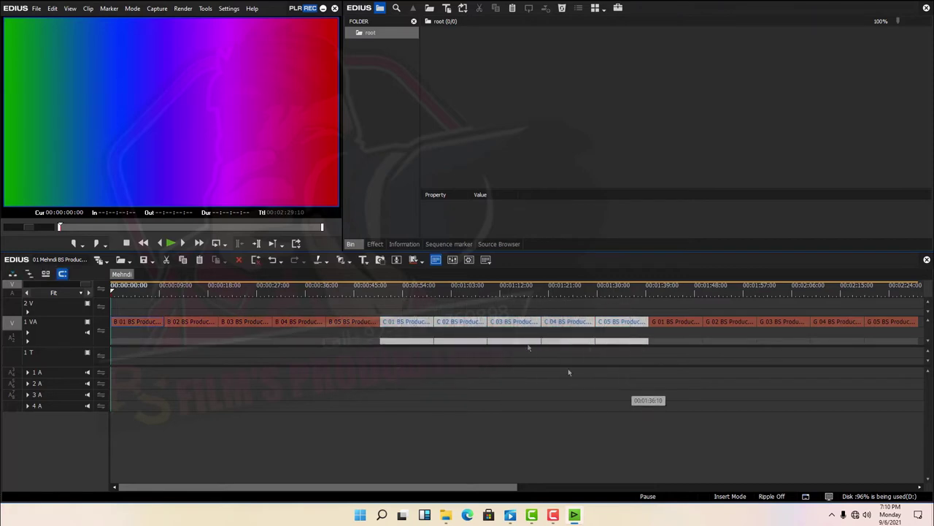
pyautogui.moveTo(417, 312); pyautogui.dragTo(614, 383)
pyautogui.moveTo(673, 307); pyautogui.dragTo(899, 384)
pyautogui.moveTo(911, 381); pyautogui.dragTo(912, 381)
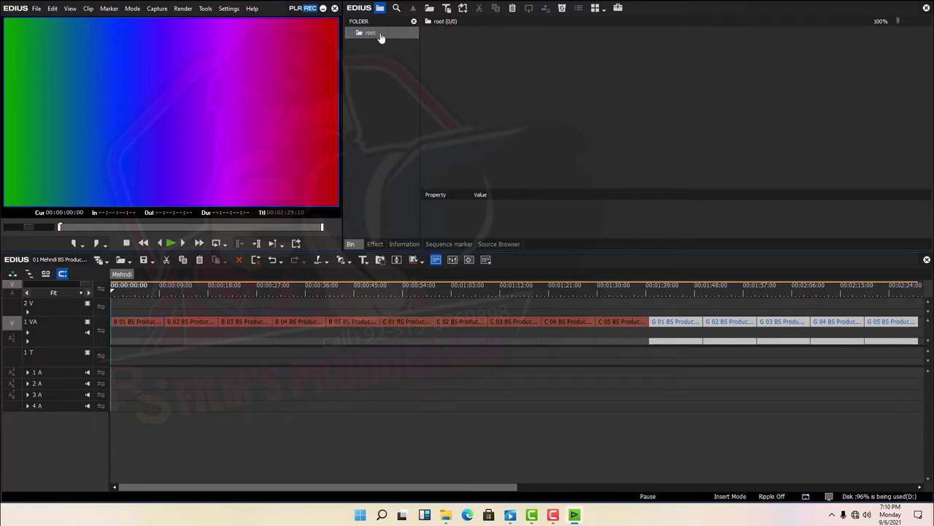
# Import all video clips from the parlor shoot's CLIP folder on MY BACKUP (J:) into the root bin
pyautogui.doubleClick(596, 85)
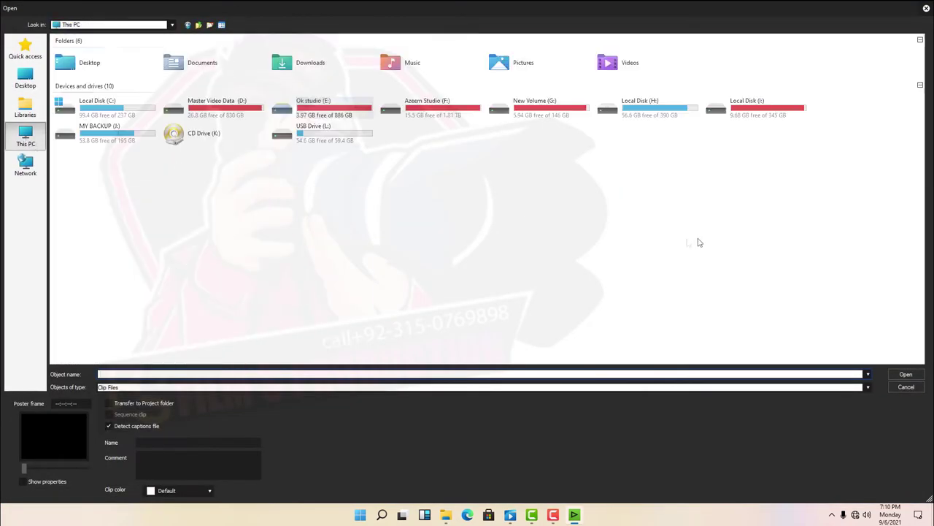
pyautogui.click(102, 141)
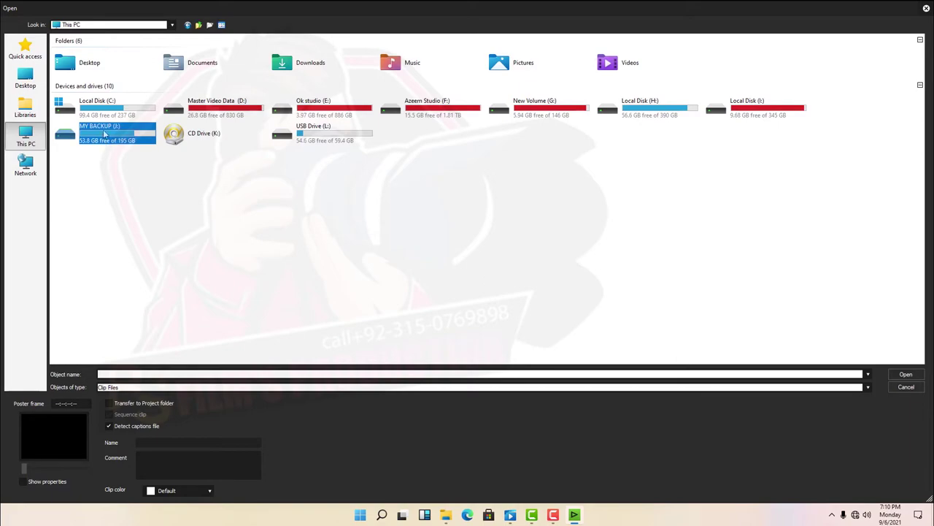
pyautogui.doubleClick(91, 141)
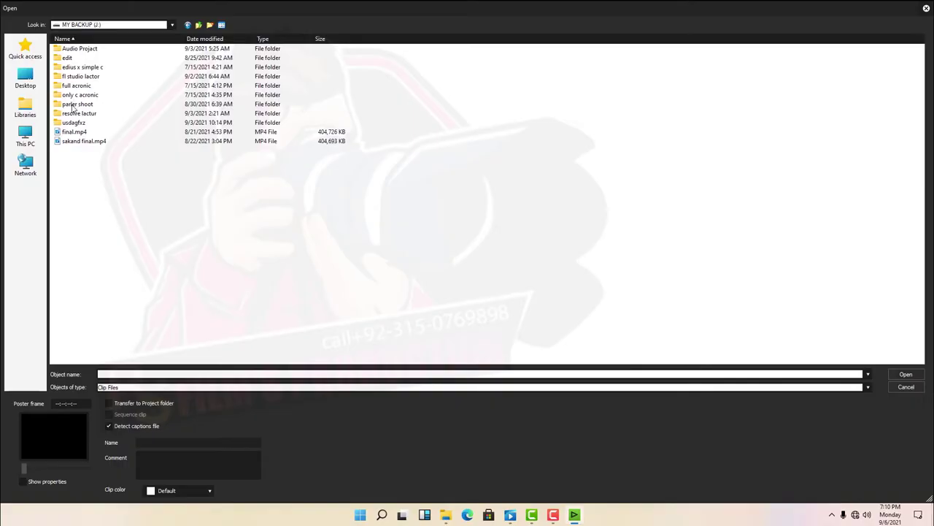
pyautogui.doubleClick(73, 105)
pyautogui.doubleClick(74, 60)
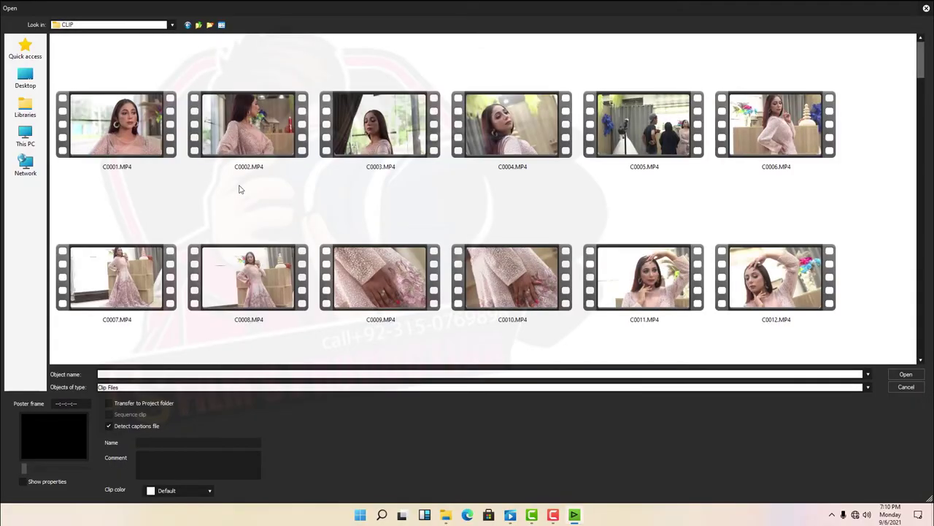
pyautogui.click(291, 143)
pyautogui.hotkey('ctrl', 'a')
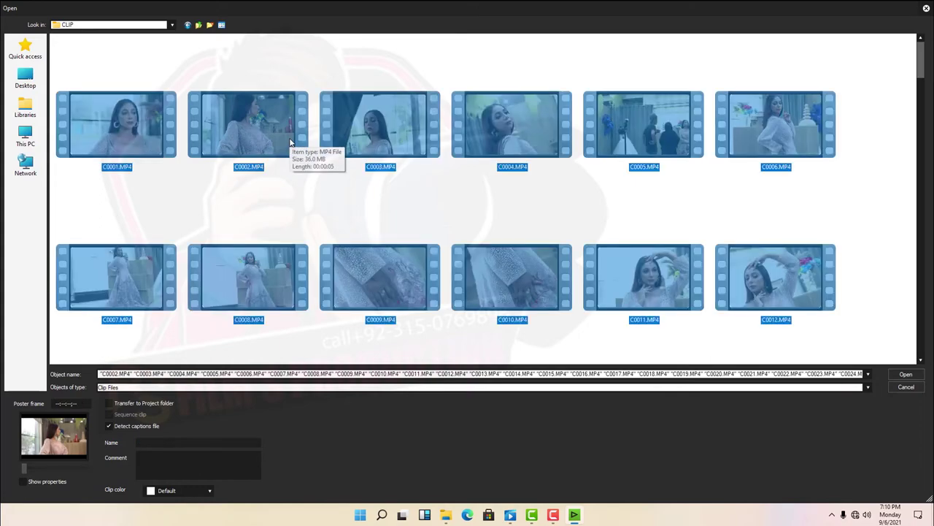
pyautogui.press('Return')
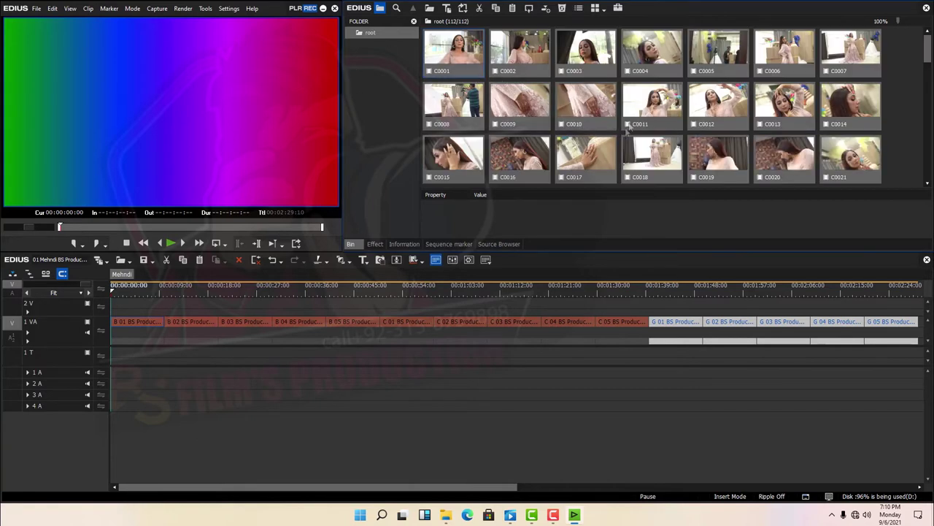
# Place clip C0013 from the bin on the 2 V track at about 00:00:02:18, above the B 01 clip
pyautogui.click(718, 111)
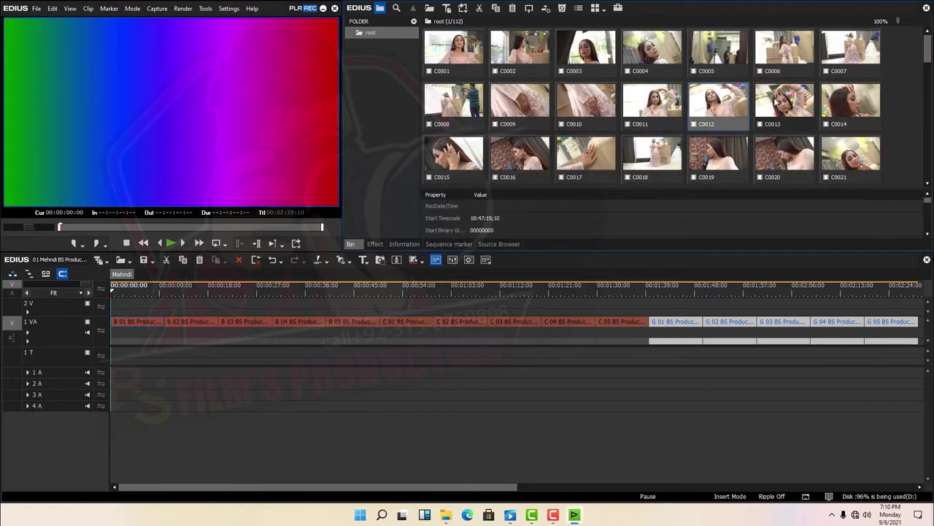
pyautogui.click(778, 106)
pyautogui.moveTo(780, 106); pyautogui.dragTo(139, 308)
pyautogui.click(152, 303)
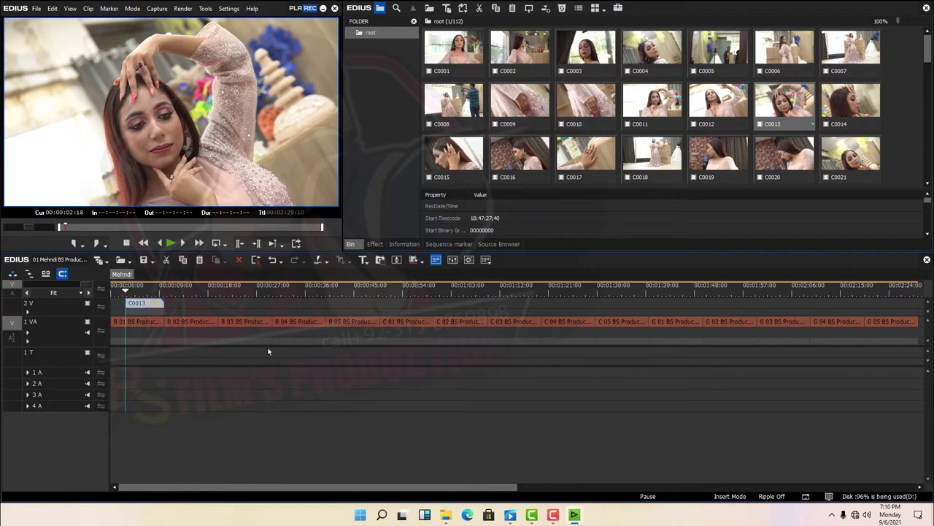
# Slow clip C0013 on 2 V to 50% speed and fit it over the B 01 clip, from the sequence start to 00:00:09:24
pyautogui.hotkey('alt', 'e')
pyautogui.write('50')
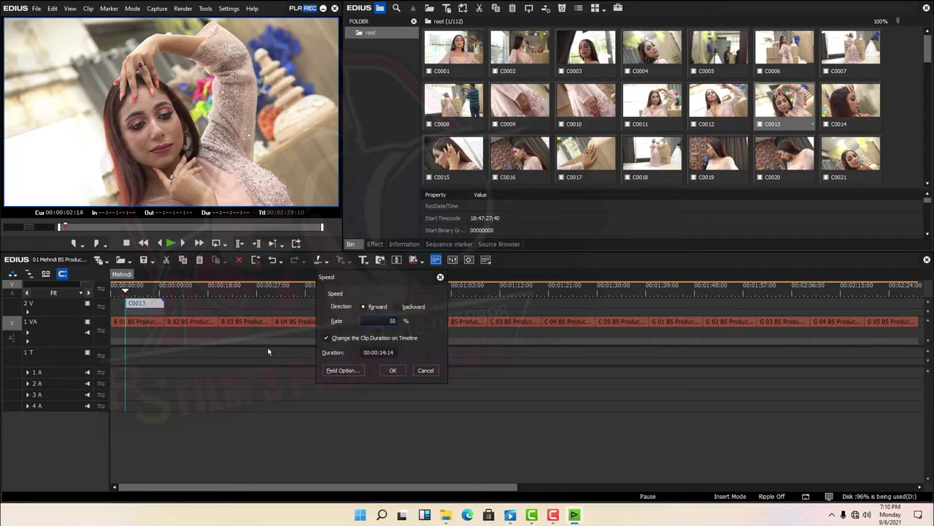
pyautogui.press('Return')
pyautogui.press('BackSpace')
pyautogui.moveTo(143, 291); pyautogui.dragTo(163, 302)
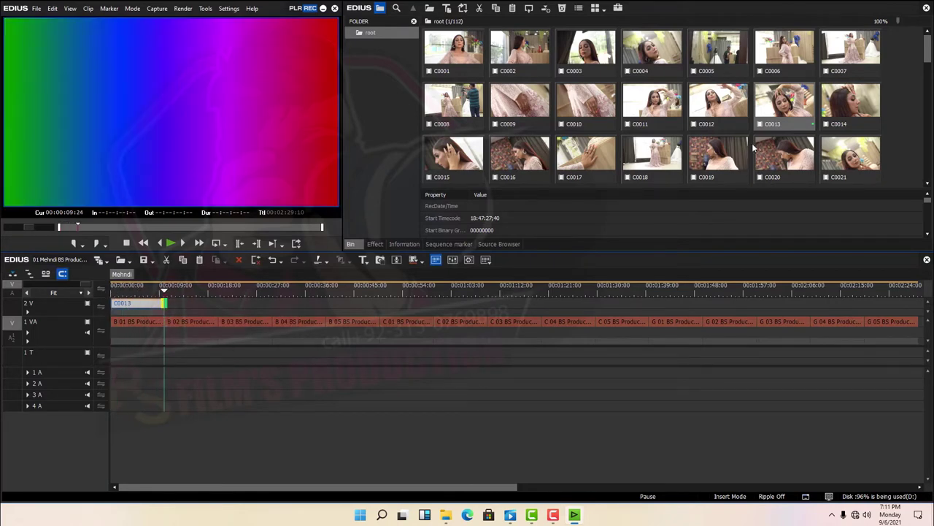
# Place clip C0093 from the root bin on the 2 V track, a little after C0013
pyautogui.scroll(-5, 692, 120)
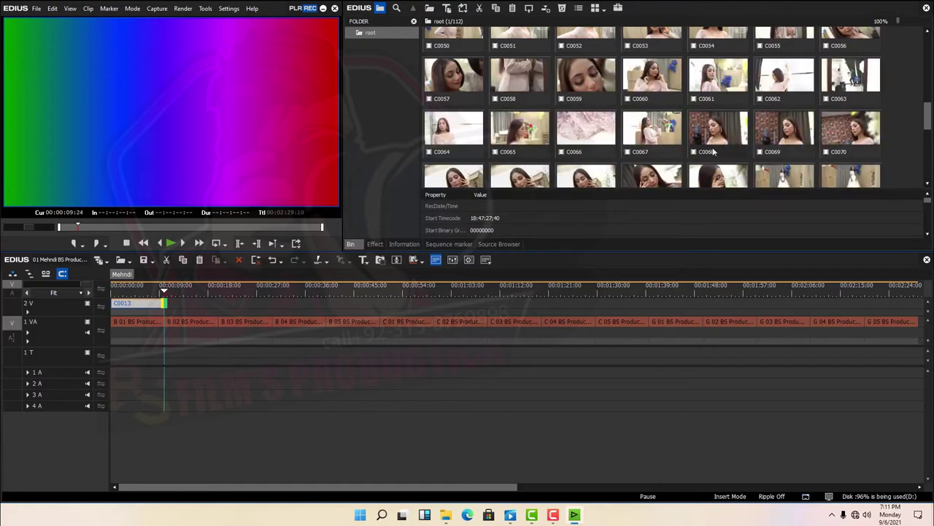
pyautogui.scroll(-5, 678, 108)
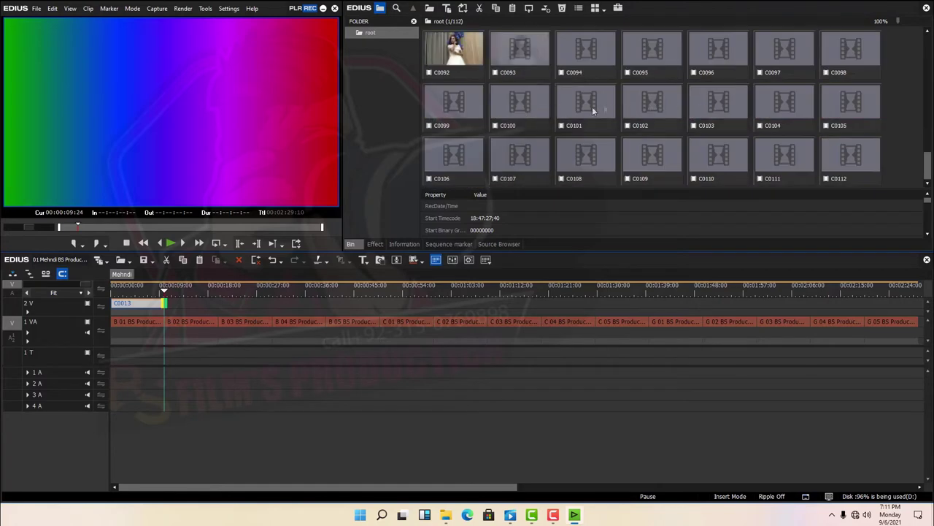
pyautogui.moveTo(520, 52); pyautogui.dragTo(214, 302)
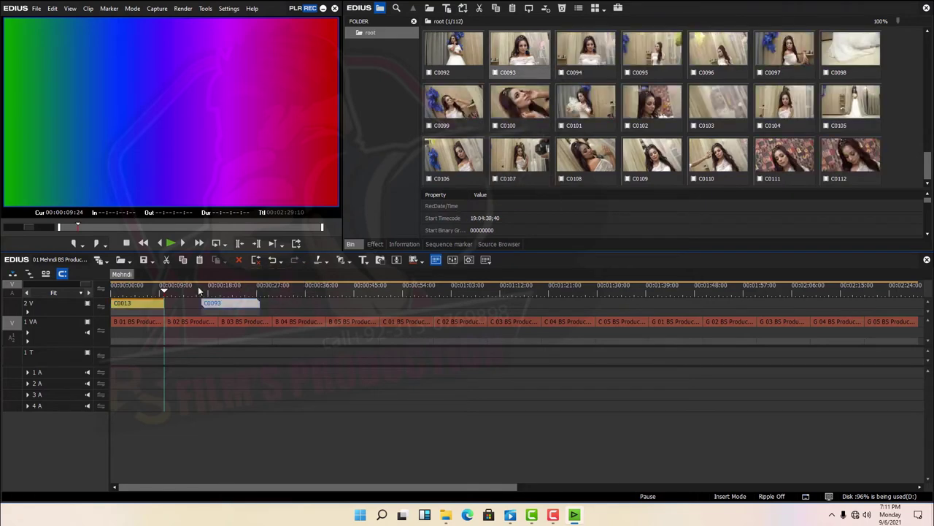
# Cut off the beginning of C0093 at 00:00:18:21 and move the remaining clip directly against the end of C0013
pyautogui.click(212, 292)
pyautogui.press('c')
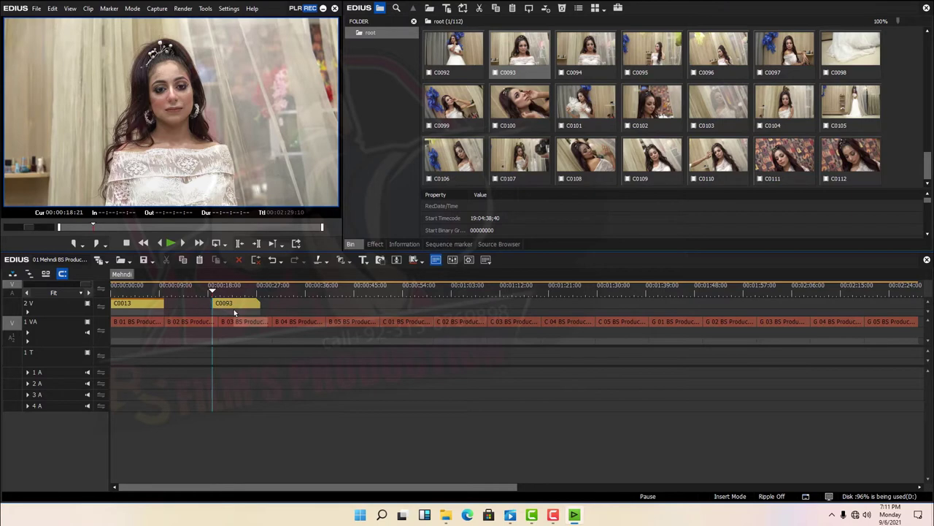
pyautogui.click(228, 307)
pyautogui.moveTo(227, 307); pyautogui.dragTo(181, 297)
# Slow C0093 to 70% speed and remove its excess beyond the end of B 02 at 00:00:19:23
pyautogui.hotkey('alt', 'e')
pyautogui.write('70')
pyautogui.press('Return')
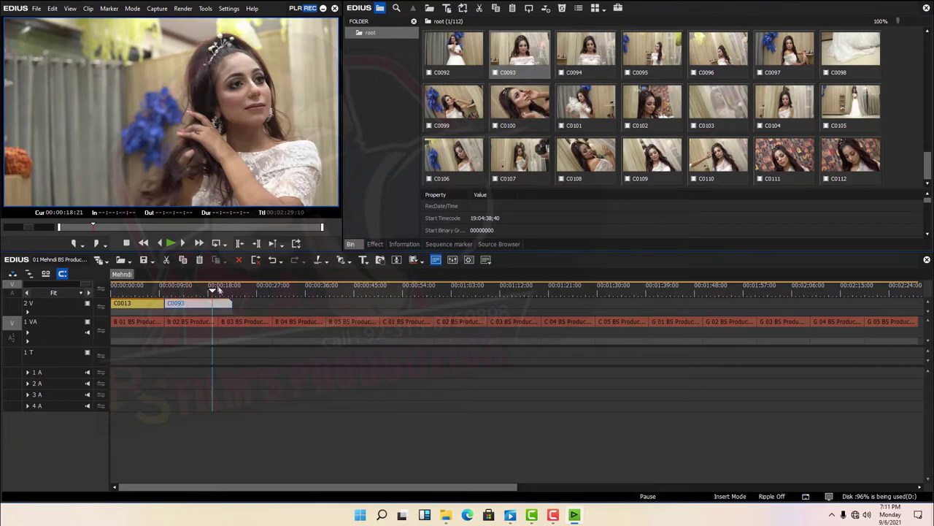
pyautogui.click(218, 290)
pyautogui.press('c')
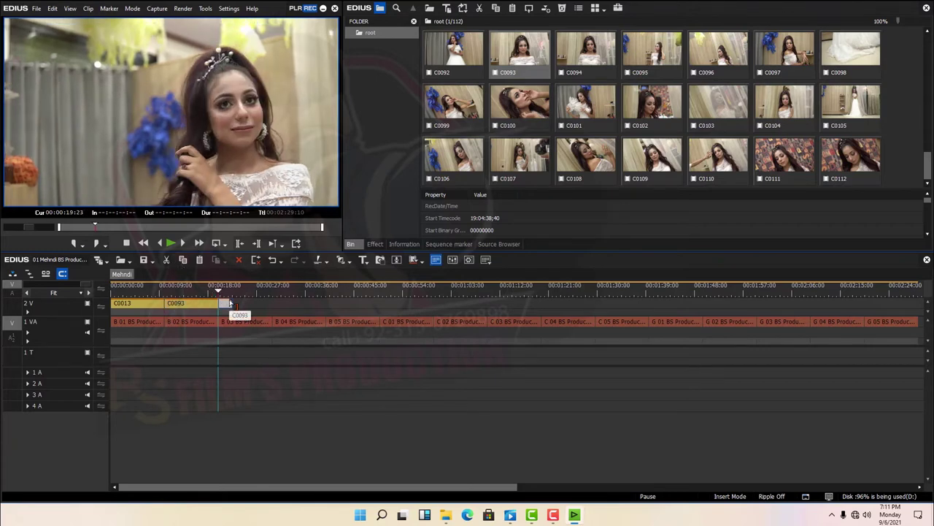
pyautogui.press('Delete')
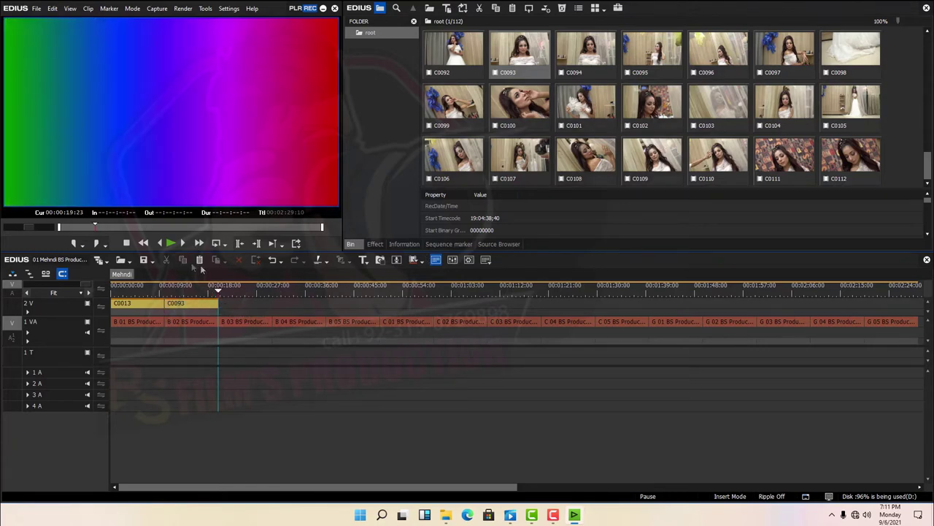
# Copy the C0013 and C0093 pair on 2 V and paste it seven times in a row from 00:00:19:23
pyautogui.moveTo(268, 305); pyautogui.dragTo(63, 298)
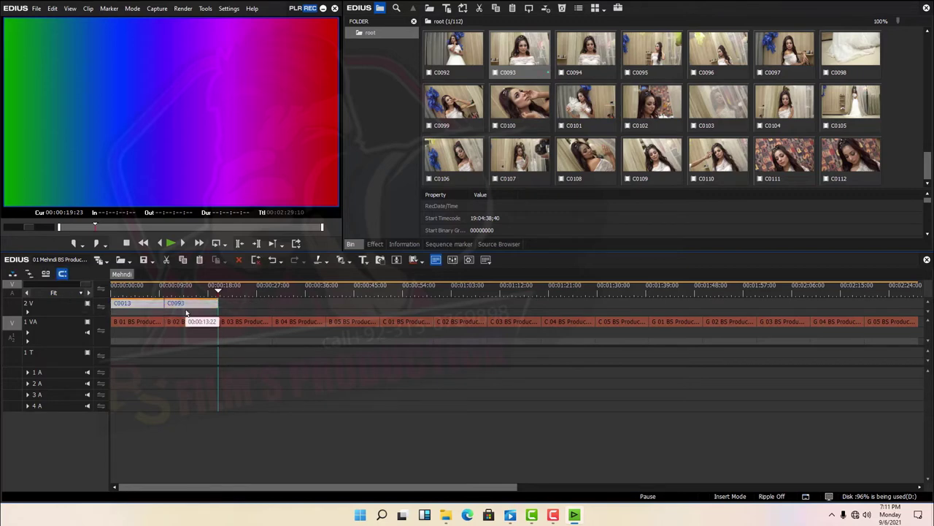
pyautogui.hotkey('ctrl', 'c')
pyautogui.hotkey('ctrl', 'v')
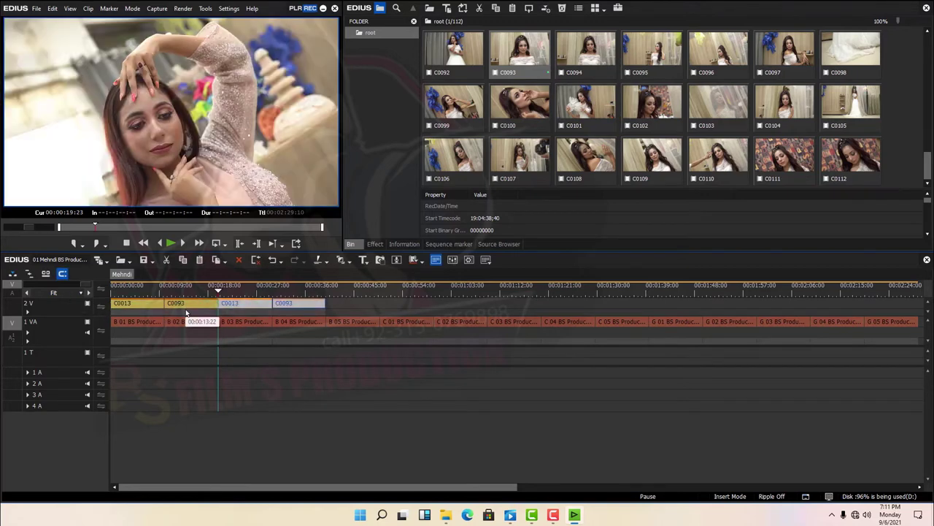
pyautogui.hotkey('ctrl', 'v')
pyautogui.hotkey('ctrl', 'v')
pyautogui.hotkey('ctrl', 'v')
pyautogui.hotkey('ctrl', 'v')
pyautogui.hotkey('ctrl', 'v')
pyautogui.hotkey('ctrl', 'v')
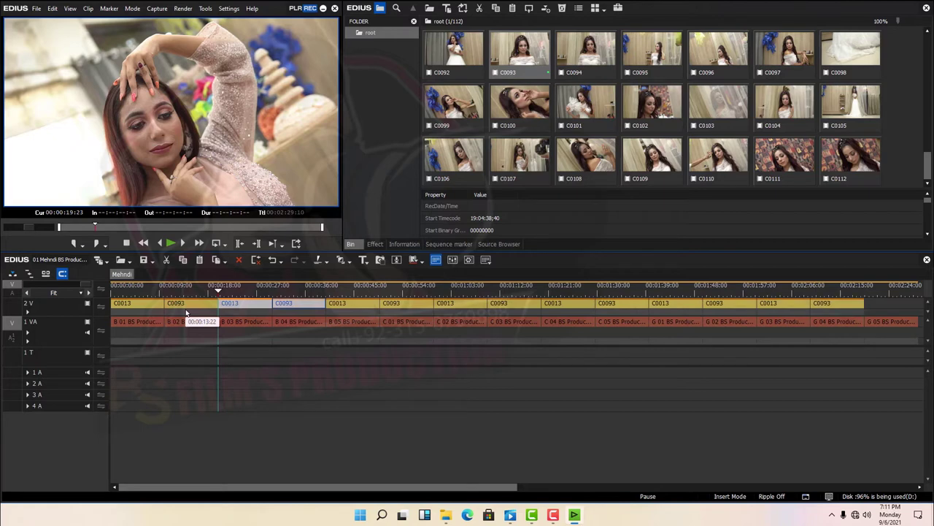
# Select the B, C and G clip groups with their overlying 2 V clips one group after another to examine the coverage
pyautogui.moveTo(367, 358); pyautogui.dragTo(85, 285)
pyautogui.moveTo(399, 373); pyautogui.dragTo(631, 296)
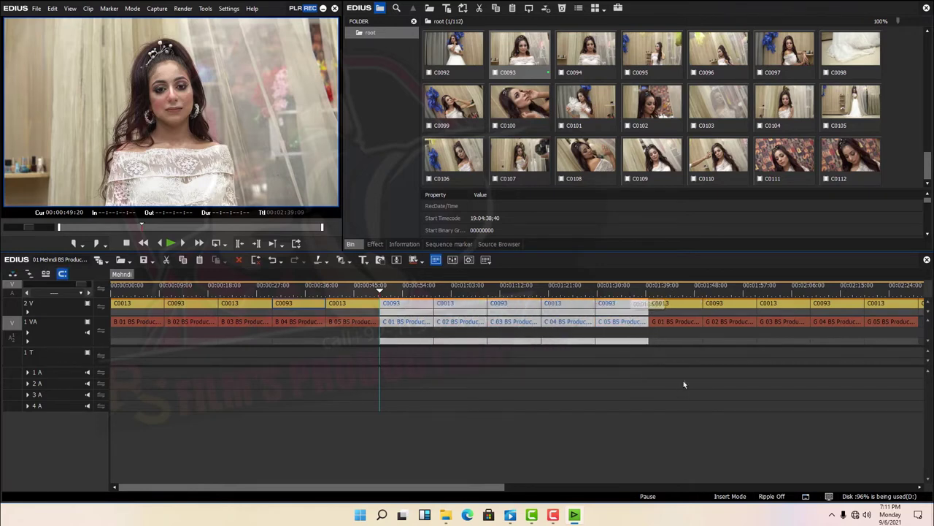
pyautogui.moveTo(676, 354); pyautogui.dragTo(913, 295)
# Delete the surplus clip after G 05 on 2 V and fit the whole sequence in the timeline
pyautogui.scroll(-3, 752, 297)
pyautogui.click(670, 320)
pyautogui.press('Delete')
pyautogui.moveTo(446, 487); pyautogui.dragTo(148, 437)
pyautogui.click(66, 292)
pyautogui.click(66, 292)
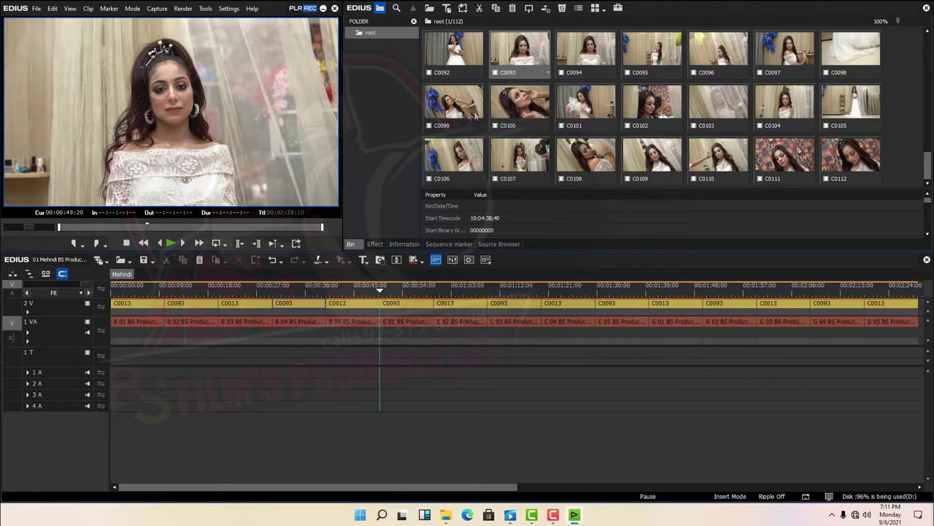
# Delete all clips from the root bin
pyautogui.rightClick(363, 34)
pyautogui.click(405, 144)
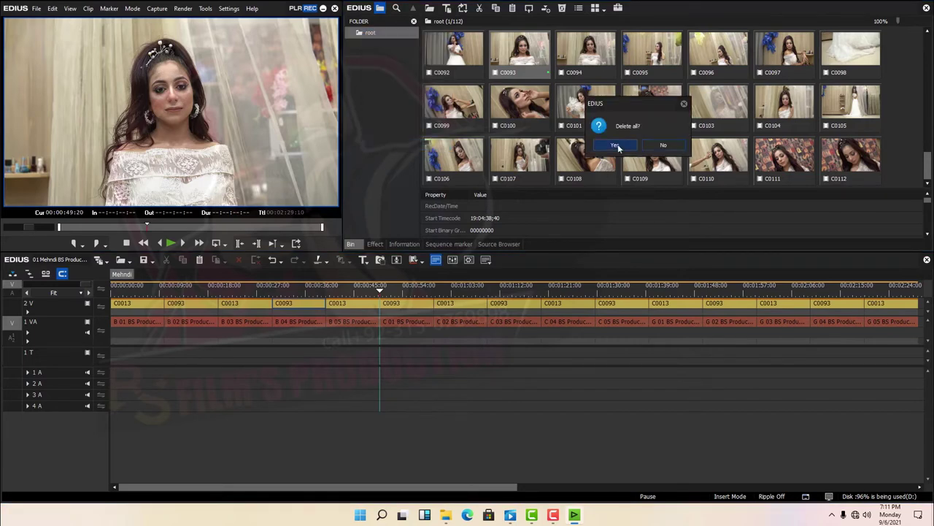
pyautogui.click(619, 148)
# Open the Batch Export list, enlarge its window and examine the queued B, C and G export jobs of the Mehndi sequence
pyautogui.moveTo(277, 289); pyautogui.dragTo(181, 303)
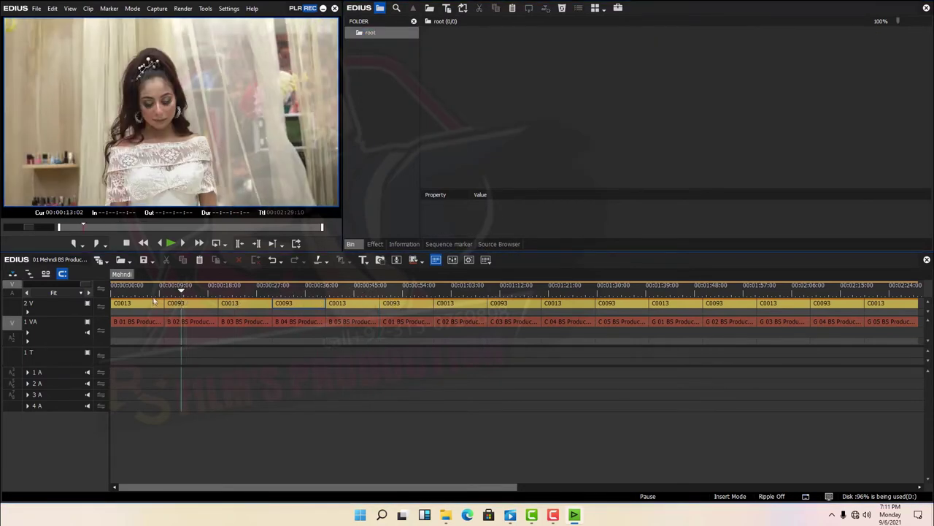
pyautogui.hotkey('ctrl', 'F11')
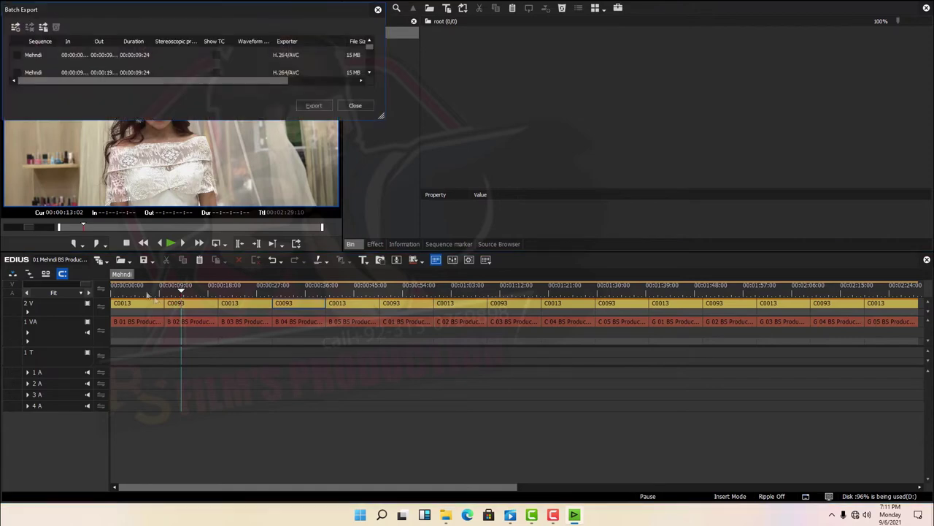
pyautogui.moveTo(382, 123); pyautogui.dragTo(891, 272)
pyautogui.click(864, 261)
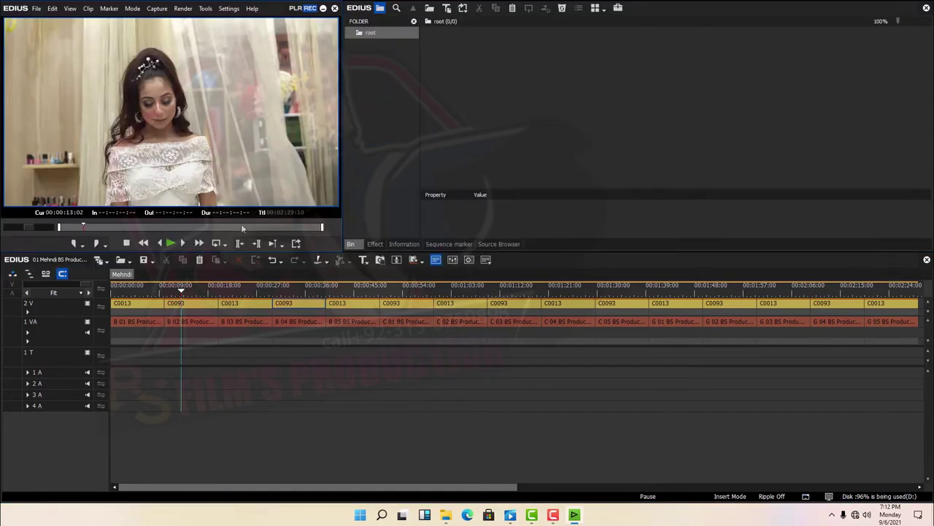
pyautogui.click(296, 244)
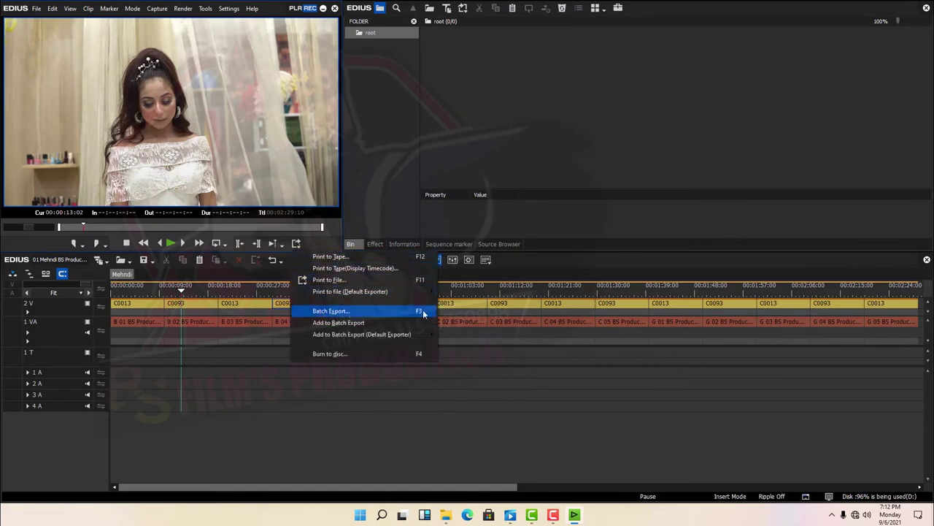
pyautogui.click(400, 313)
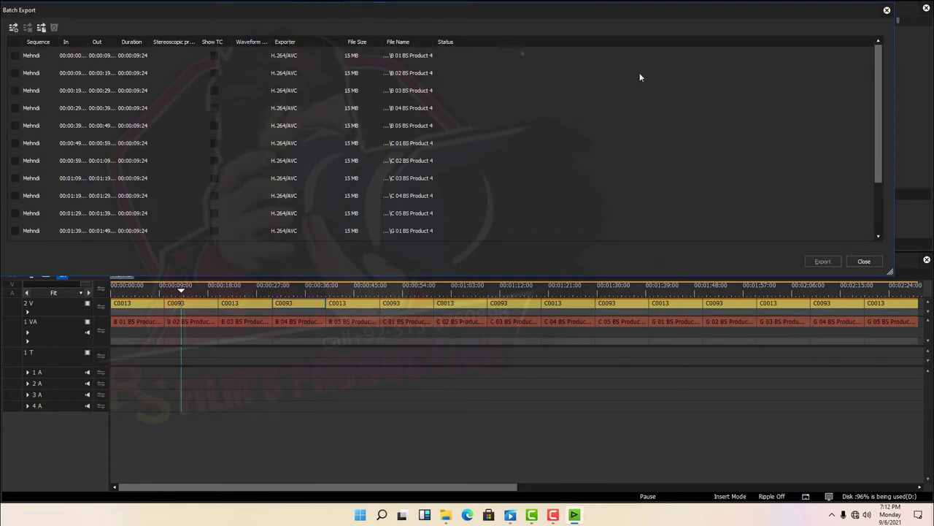
pyautogui.click(865, 261)
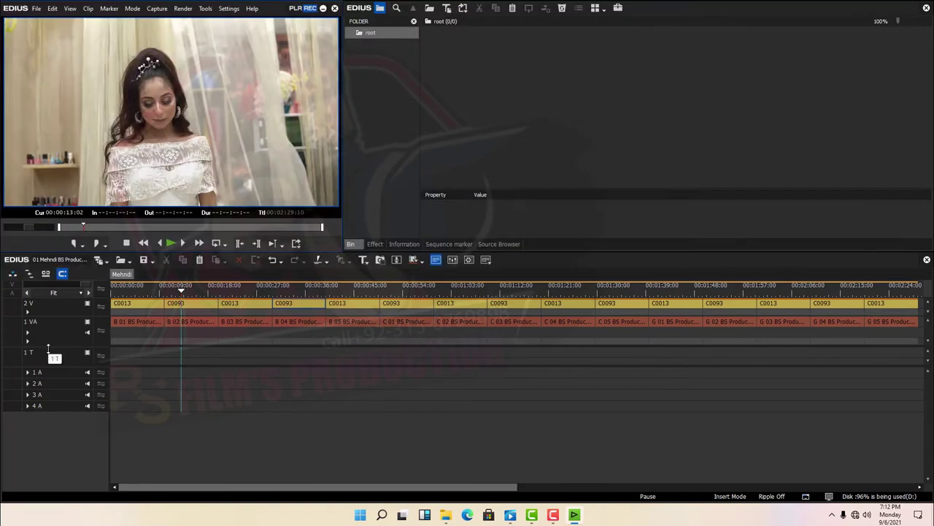
# Batch export all queued B, C and G jobs of the Mehndi sequence, overwriting the existing files of the same name
pyautogui.hotkey('ctrl', 'F11')
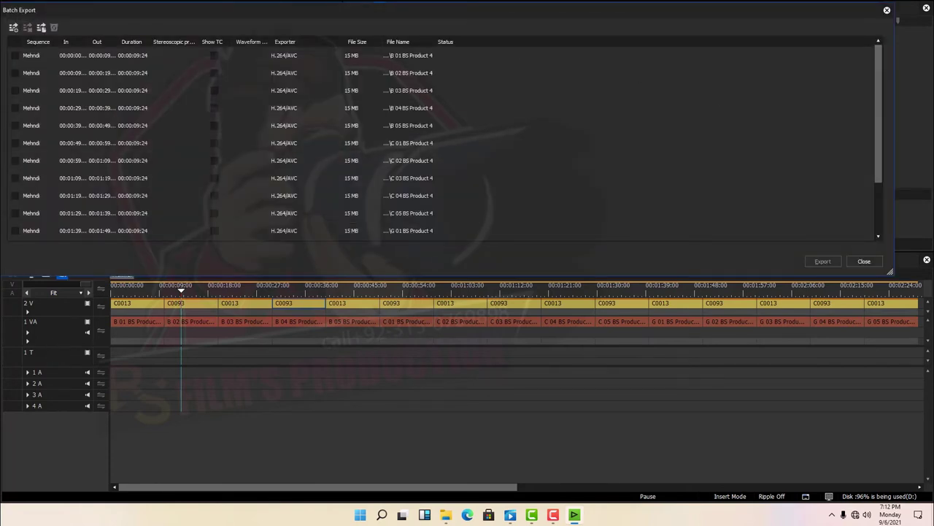
pyautogui.click(15, 55)
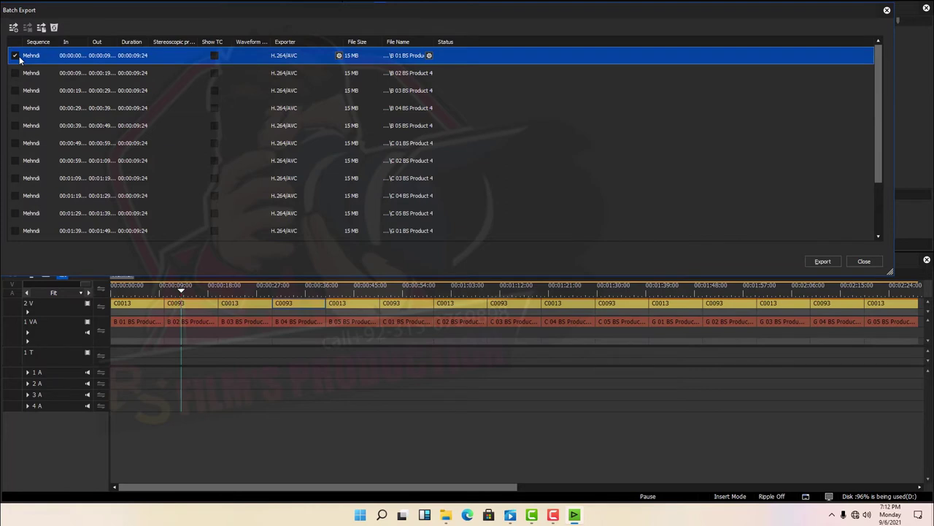
pyautogui.hotkey('ctrl', 'a')
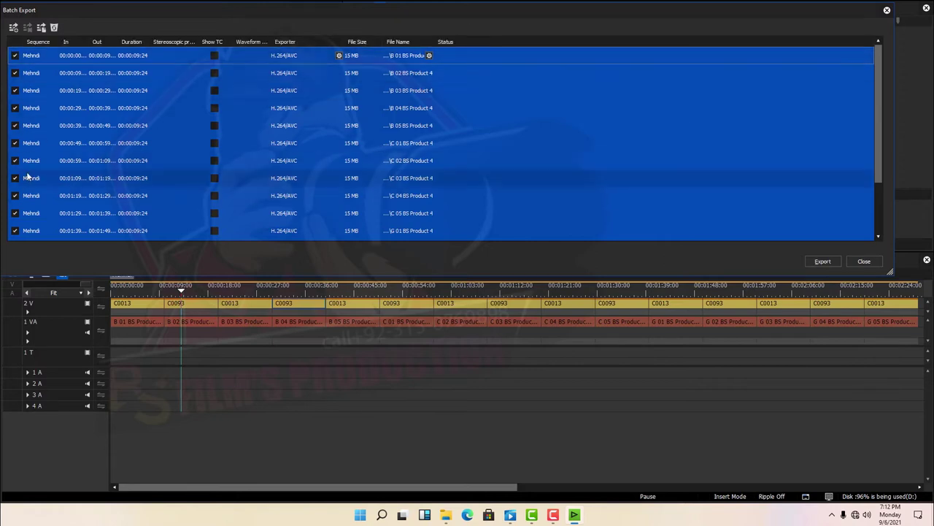
pyautogui.click(818, 264)
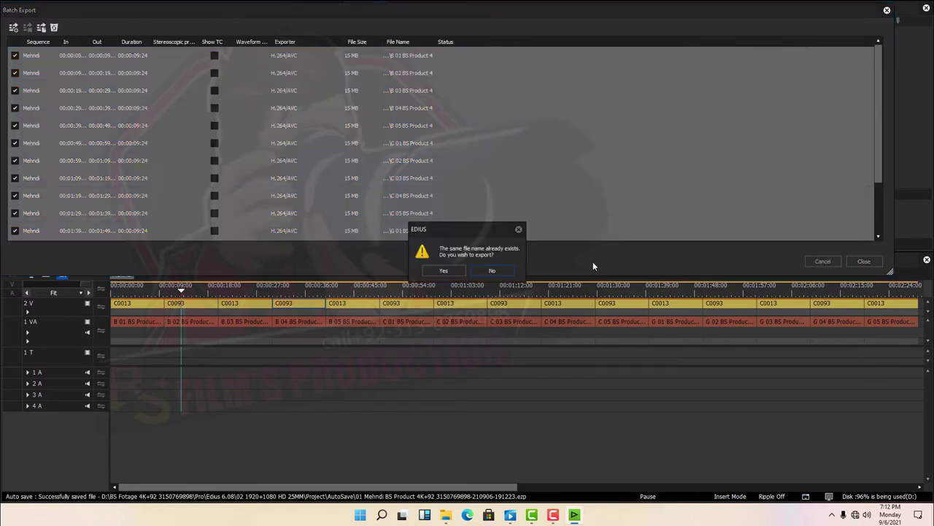
pyautogui.click(440, 271)
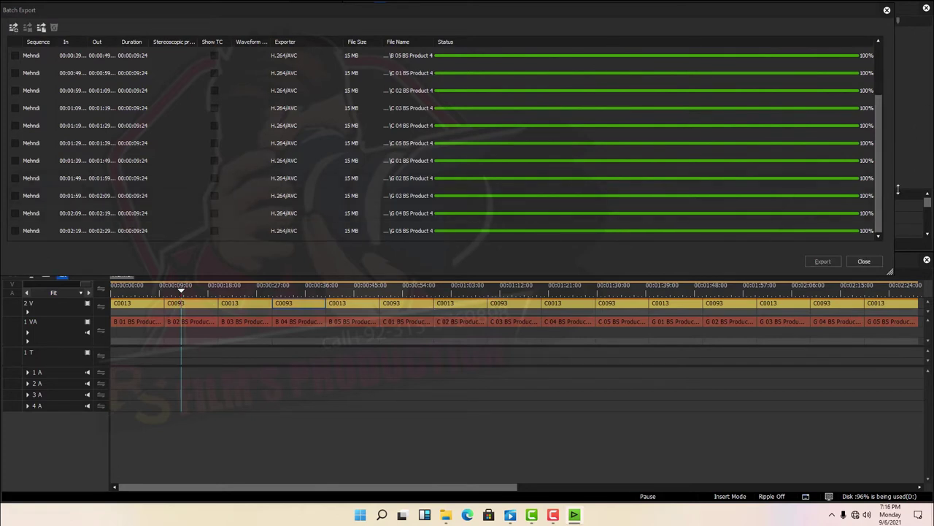
pyautogui.click(864, 262)
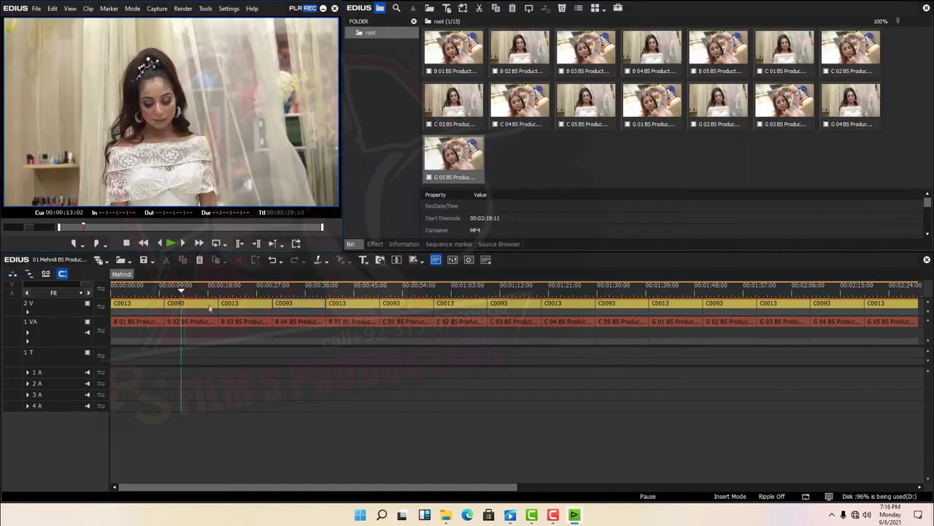
pyautogui.click(119, 288)
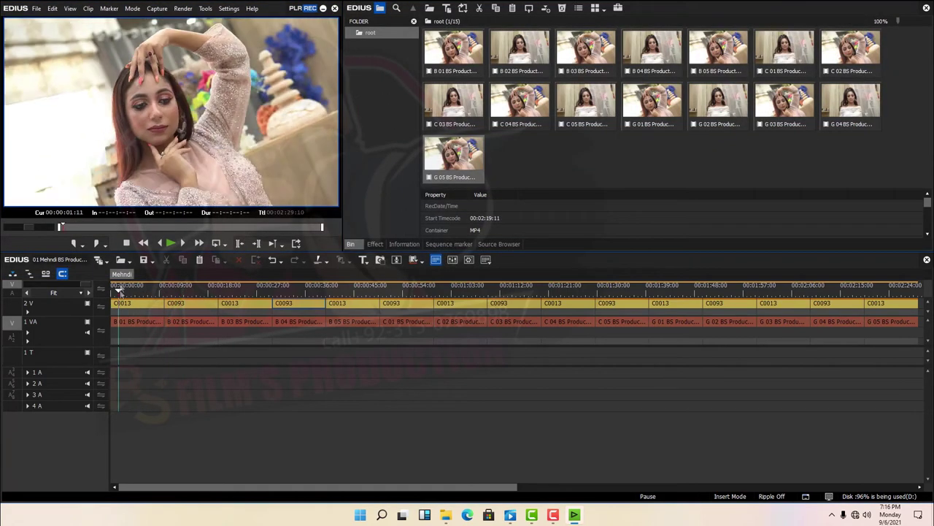
# Open the 02 Barat project from the 02 1920+1080 HD 25MM folder on Master Video Data (D:) and move the playhead to the sequence start
pyautogui.click(123, 260)
pyautogui.click(465, 395)
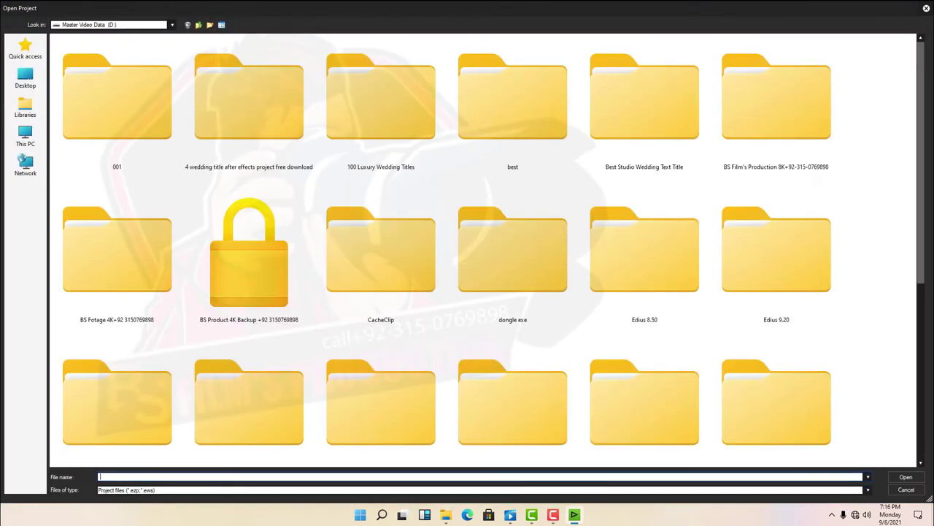
pyautogui.click(26, 135)
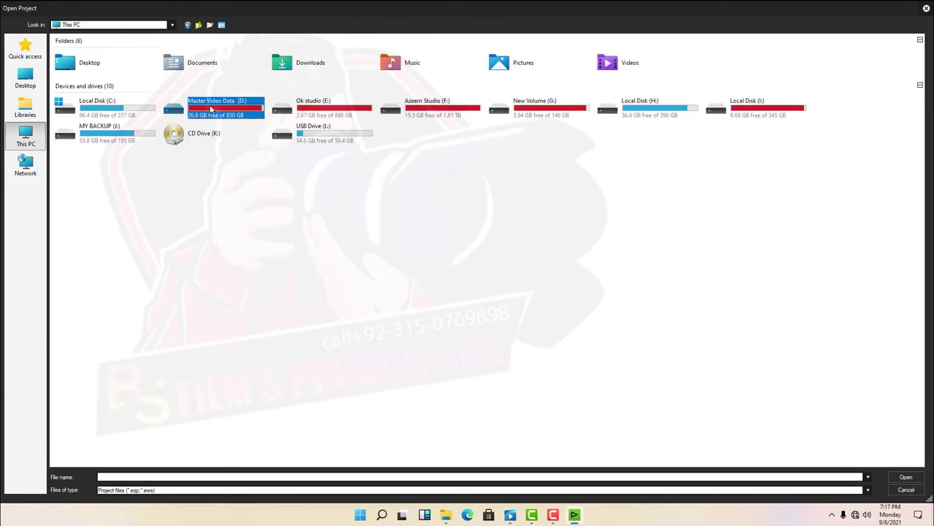
pyautogui.doubleClick(172, 110)
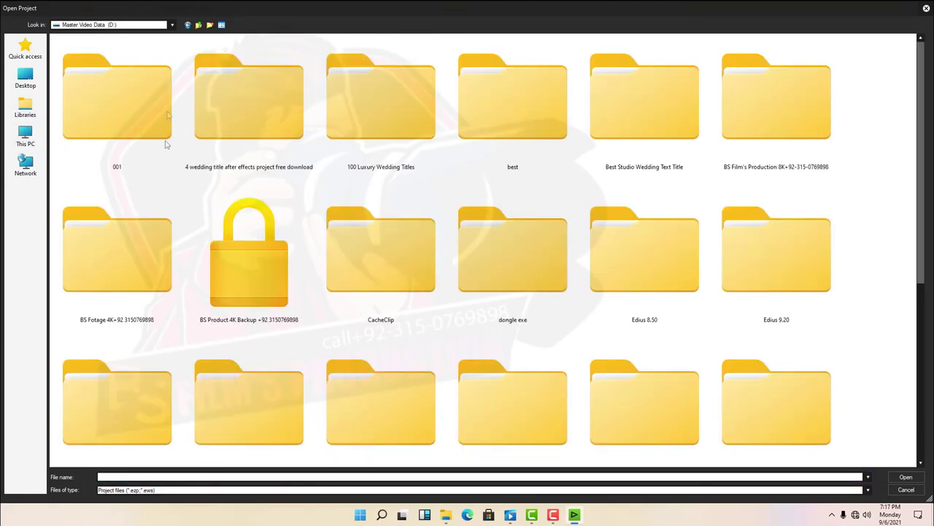
pyautogui.doubleClick(107, 262)
pyautogui.doubleClick(67, 86)
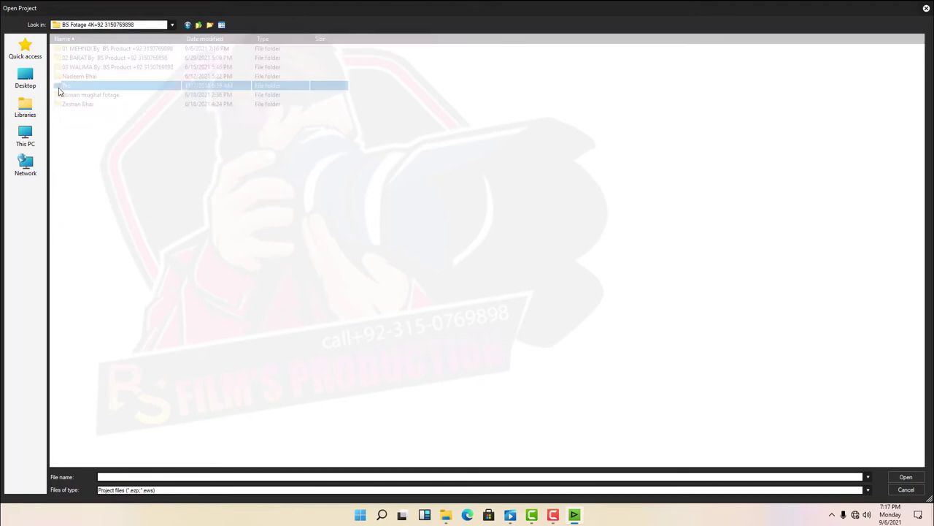
pyautogui.doubleClick(109, 49)
pyautogui.doubleClick(68, 57)
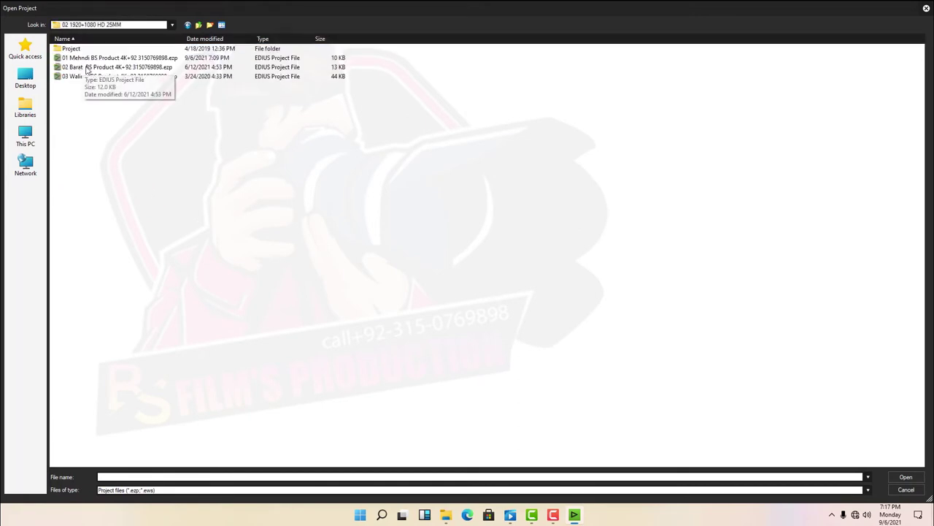
pyautogui.doubleClick(83, 68)
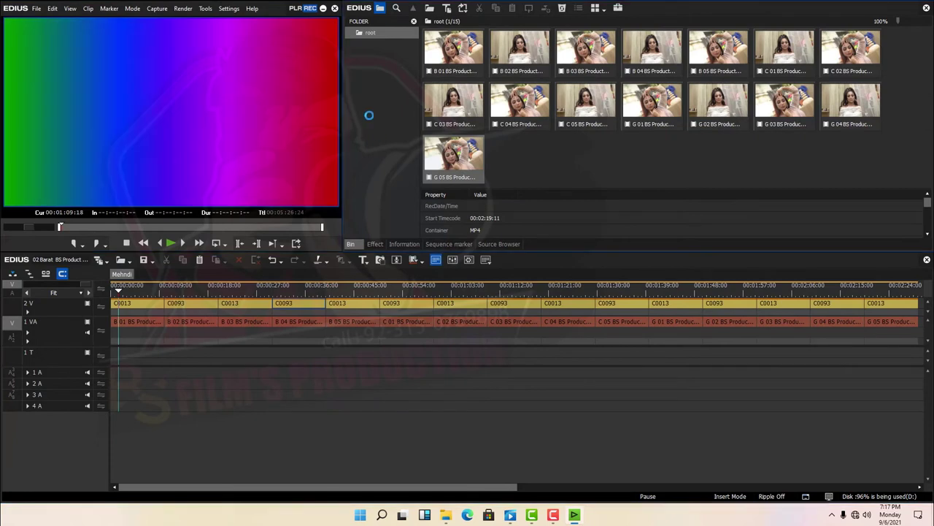
pyautogui.moveTo(147, 292); pyautogui.dragTo(72, 284)
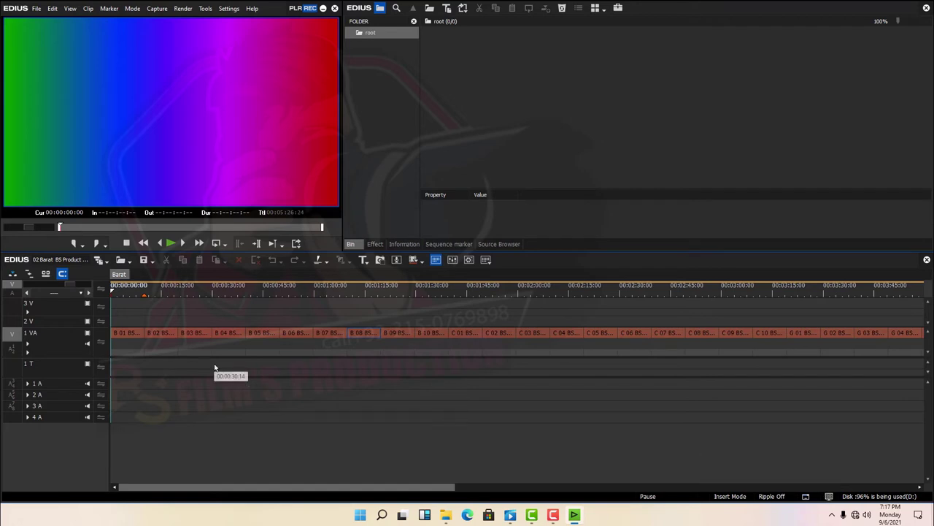
# Examine the ten B, ten C and ten G template clips on track 1 VA by selecting each group in turn
pyautogui.moveTo(121, 318); pyautogui.dragTo(435, 397)
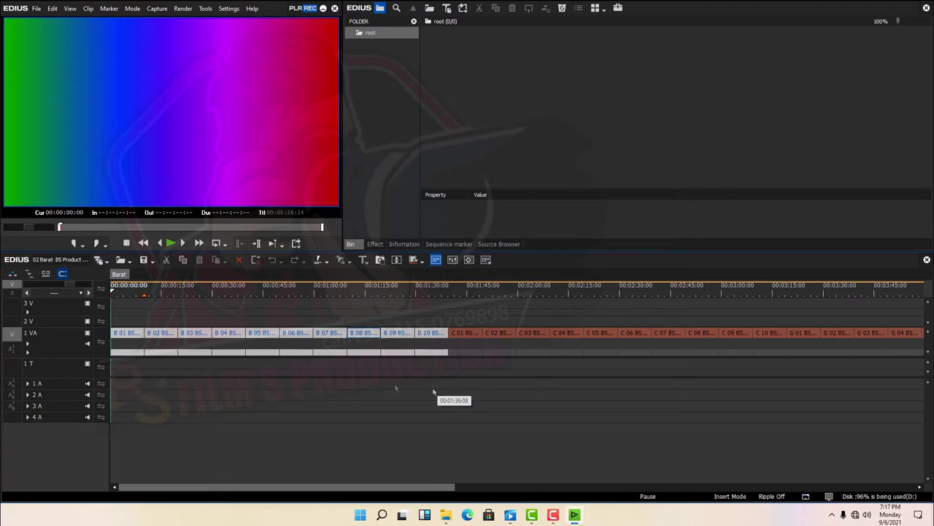
pyautogui.moveTo(124, 299); pyautogui.dragTo(424, 389)
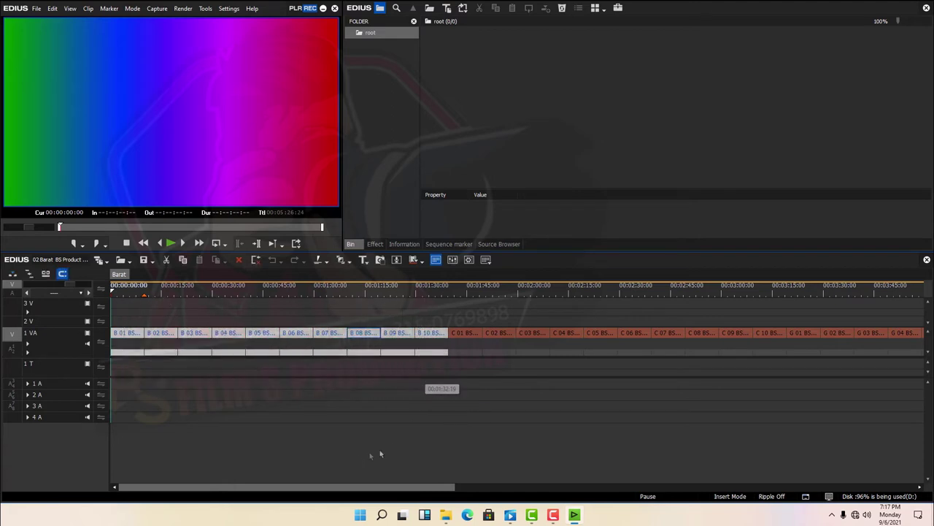
pyautogui.moveTo(307, 486); pyautogui.dragTo(392, 497)
pyautogui.moveTo(260, 319); pyautogui.dragTo(584, 378)
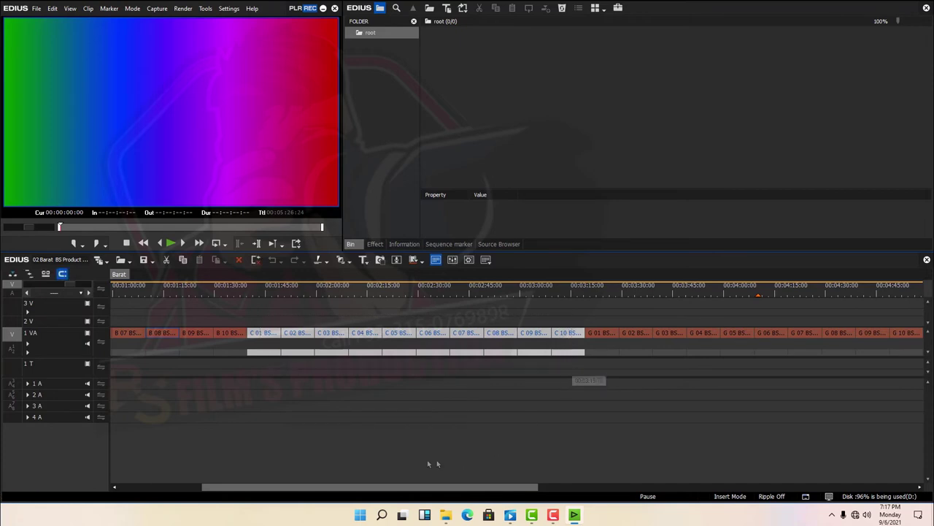
pyautogui.moveTo(316, 488); pyautogui.dragTo(421, 486)
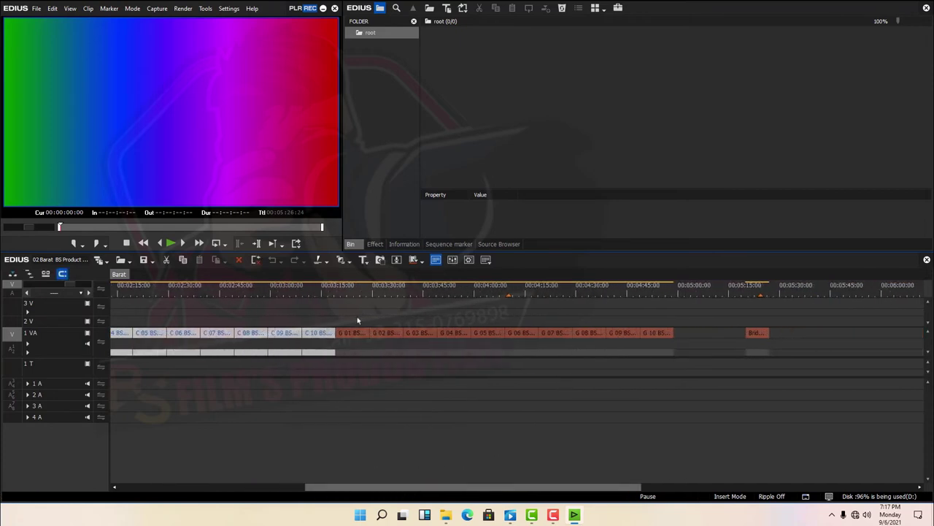
pyautogui.moveTo(354, 321); pyautogui.dragTo(667, 363)
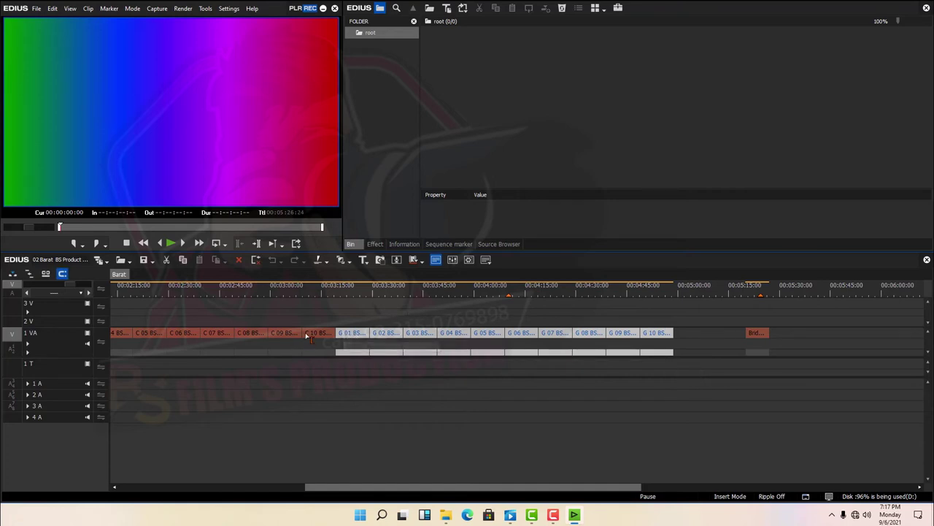
pyautogui.moveTo(333, 488); pyautogui.dragTo(305, 489)
pyautogui.moveTo(175, 487); pyautogui.dragTo(166, 487)
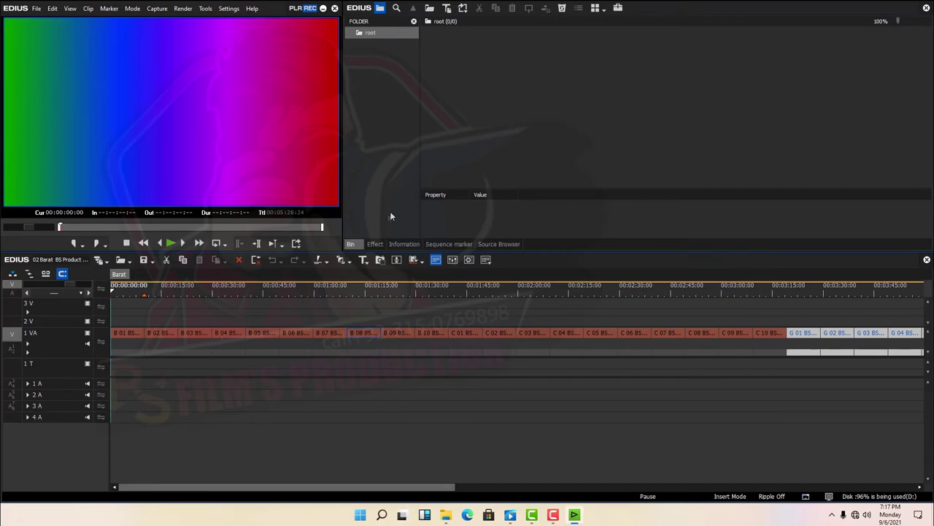
# Import all clips from the CLIP folder into the root bin and place them on track 2 V from the sequence start
pyautogui.doubleClick(527, 108)
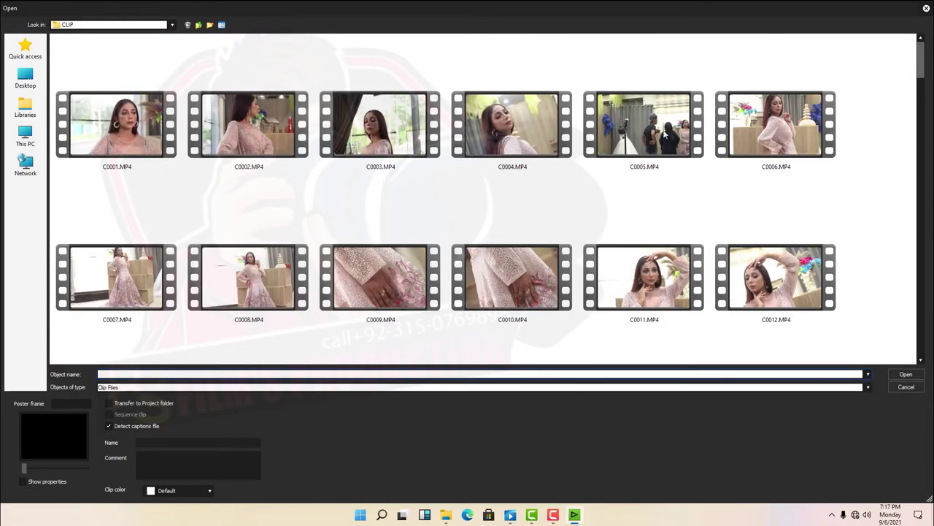
pyautogui.click(651, 130)
pyautogui.hotkey('ctrl', 'a')
pyautogui.press('Return')
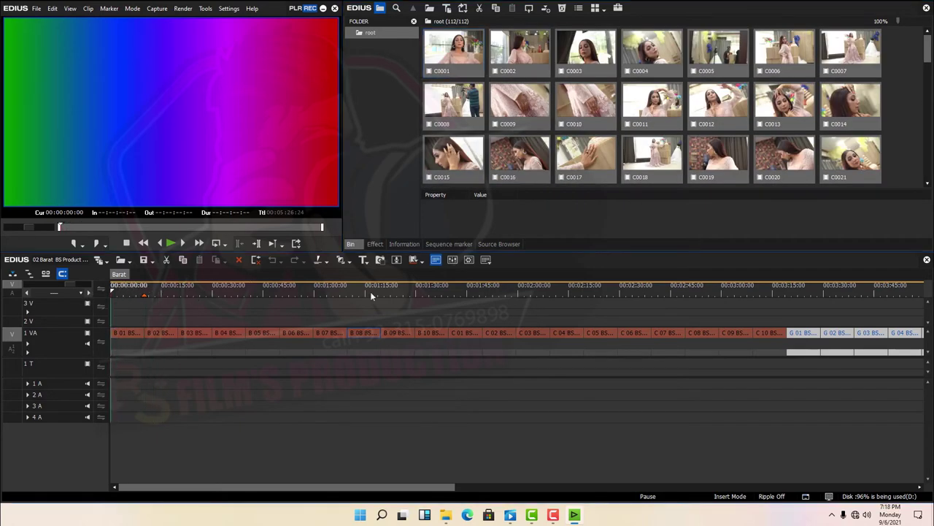
pyautogui.moveTo(447, 49); pyautogui.dragTo(163, 322)
# Split the track 2 V clips at 00:04:58:20, the end of the G 10 clip, and delete everything after the cut
pyautogui.moveTo(71, 284); pyautogui.dragTo(86, 284)
pyautogui.click(260, 292)
pyautogui.moveTo(269, 295); pyautogui.dragTo(284, 296)
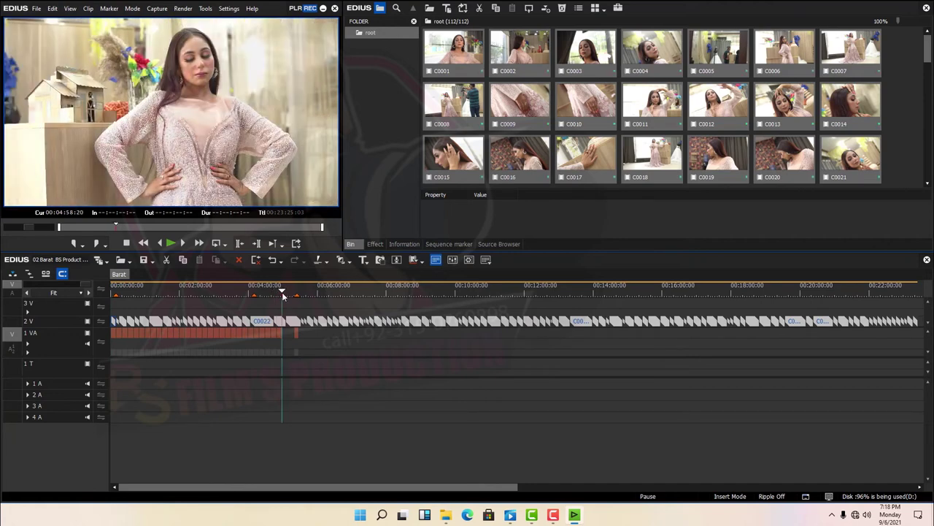
pyautogui.press('c')
pyautogui.press('Delete')
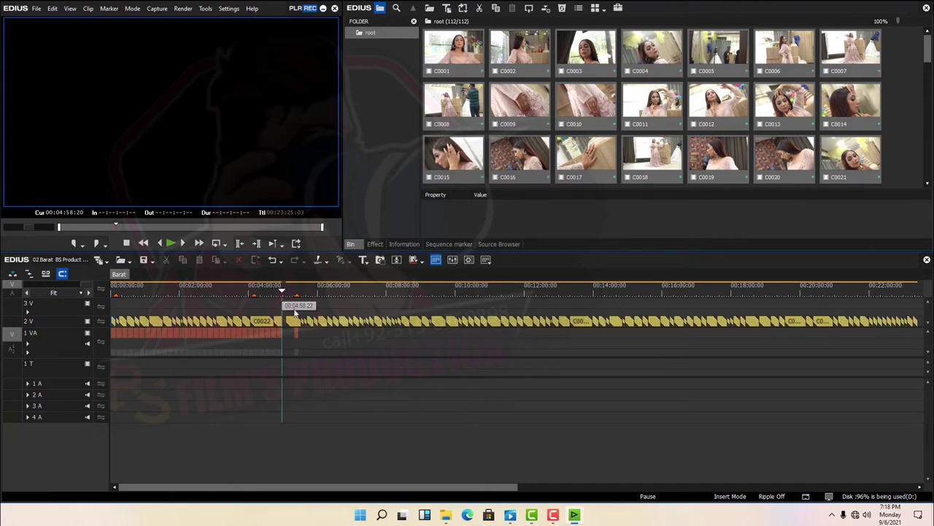
pyautogui.moveTo(295, 311); pyautogui.dragTo(929, 322)
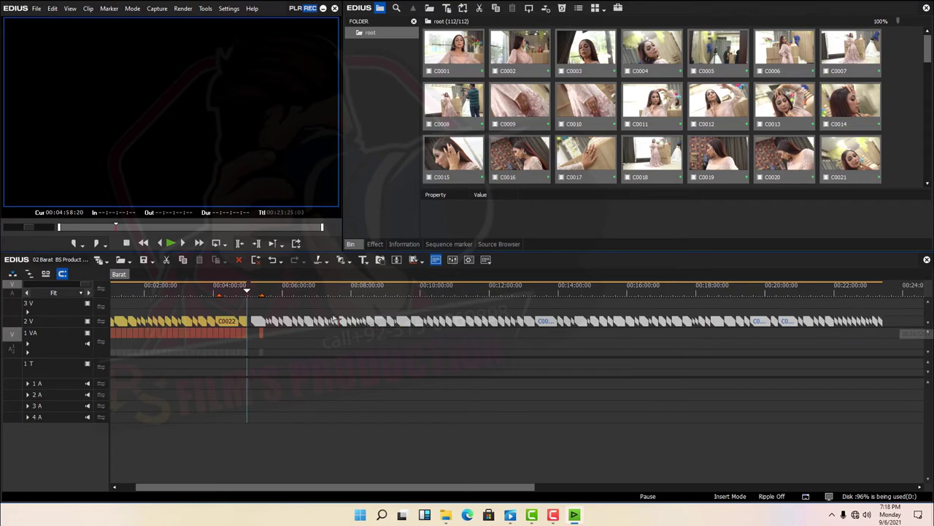
pyautogui.click(262, 311)
pyautogui.moveTo(253, 308); pyautogui.dragTo(905, 324)
pyautogui.press('Delete')
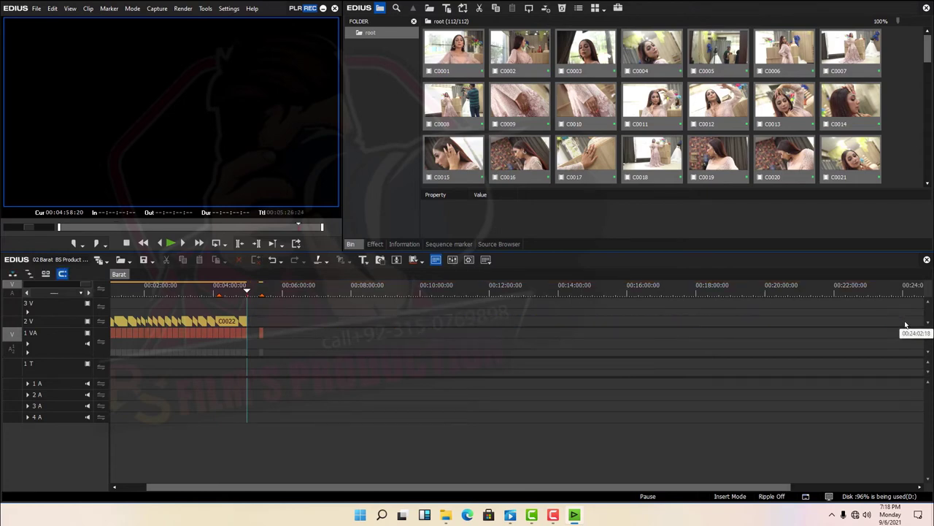
# Check how the new track 2 V clips cover the B, C and G clips from the sequence start to the end
pyautogui.moveTo(339, 487); pyautogui.dragTo(311, 486)
pyautogui.click(175, 292)
pyautogui.moveTo(132, 294); pyautogui.dragTo(50, 287)
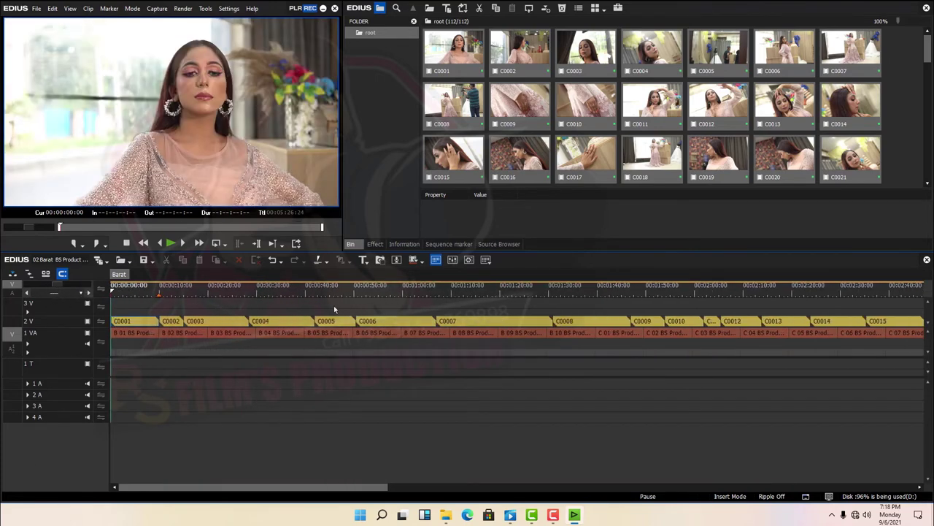
pyautogui.scroll(-1, 190, 306)
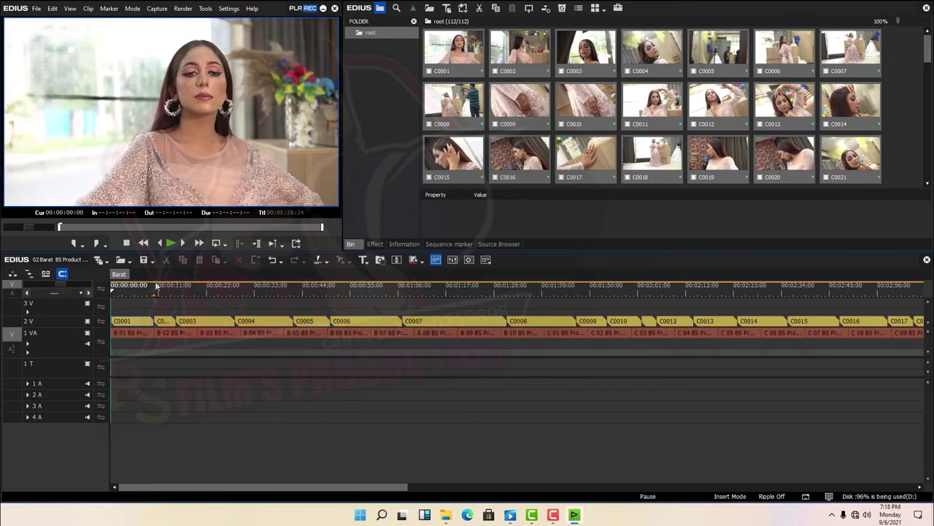
pyautogui.moveTo(228, 481); pyautogui.dragTo(515, 482)
pyautogui.moveTo(338, 290); pyautogui.dragTo(488, 290)
pyautogui.moveTo(473, 486); pyautogui.dragTo(541, 494)
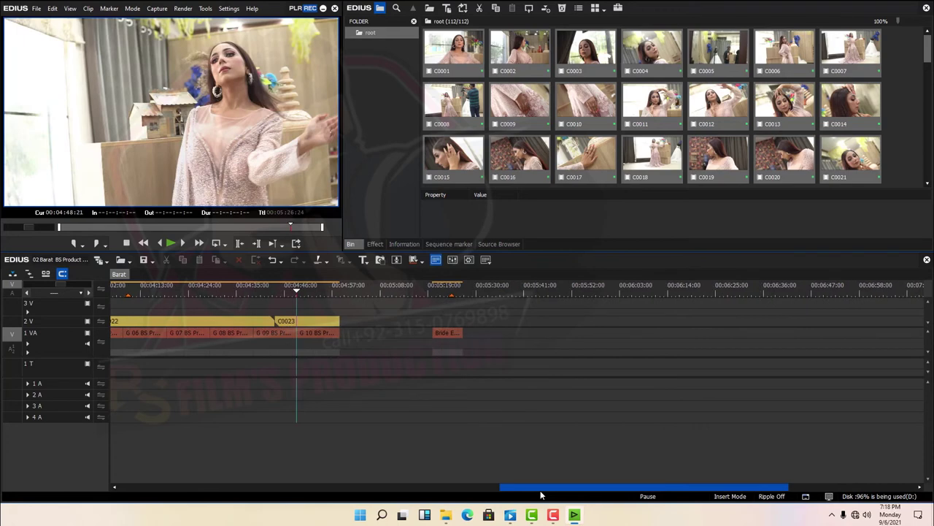
# Place clip C0021 from the bin on track 3 V above the Bride EYES template clip
pyautogui.click(431, 292)
pyautogui.moveTo(60, 284)
pyautogui.mouseDown()
pyautogui.moveTo(24, 285)
pyautogui.moveTo(47, 286)
pyautogui.mouseUp()
pyautogui.moveTo(691, 489)
pyautogui.mouseDown()
pyautogui.moveTo(590, 486)
pyautogui.moveTo(673, 489)
pyautogui.mouseUp()
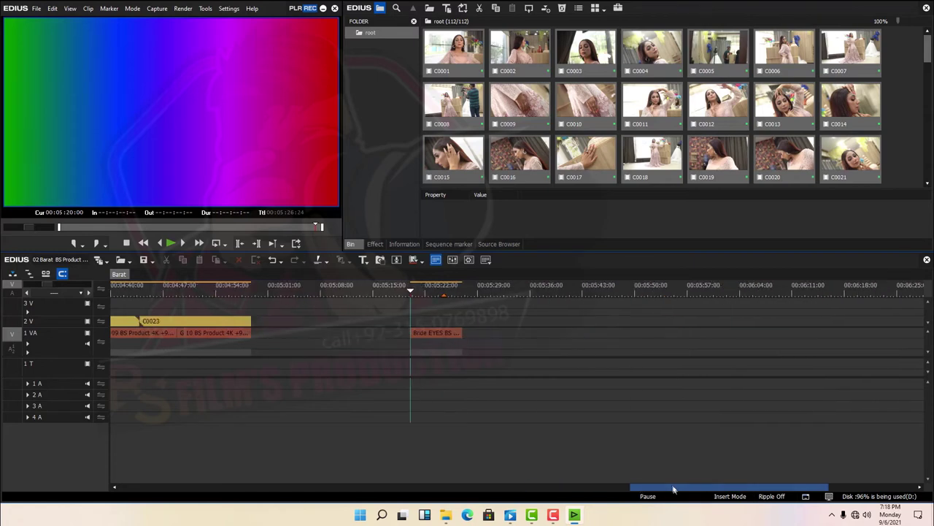
pyautogui.click(520, 158)
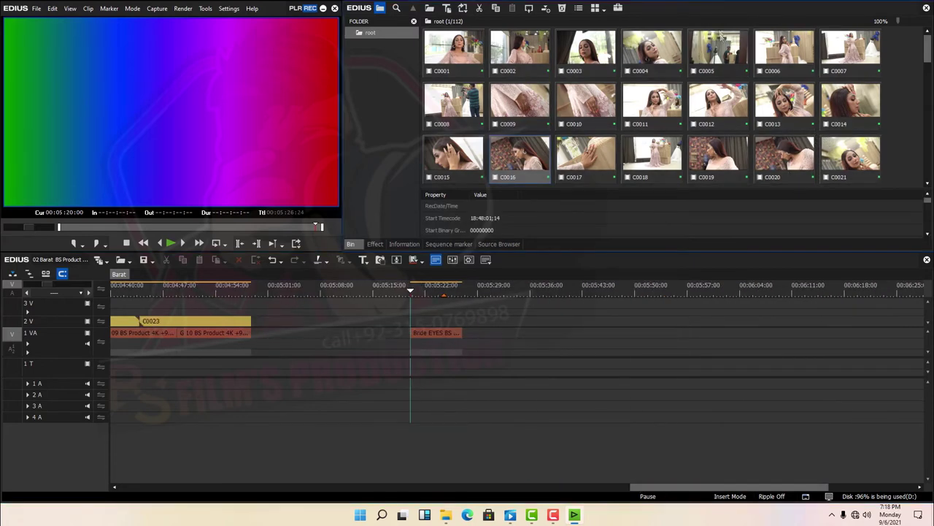
pyautogui.scroll(-2, 707, 70)
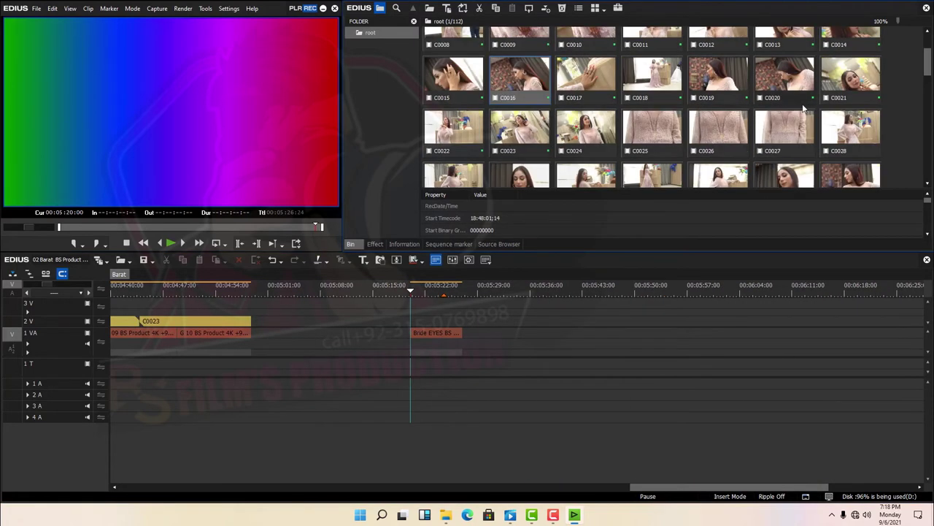
pyautogui.moveTo(850, 75); pyautogui.dragTo(462, 292)
# Trim clip C0021 to the Bride EYES clip's length, ending at 00:05:26:24 and starting at 00:05:20:00
pyautogui.press('c')
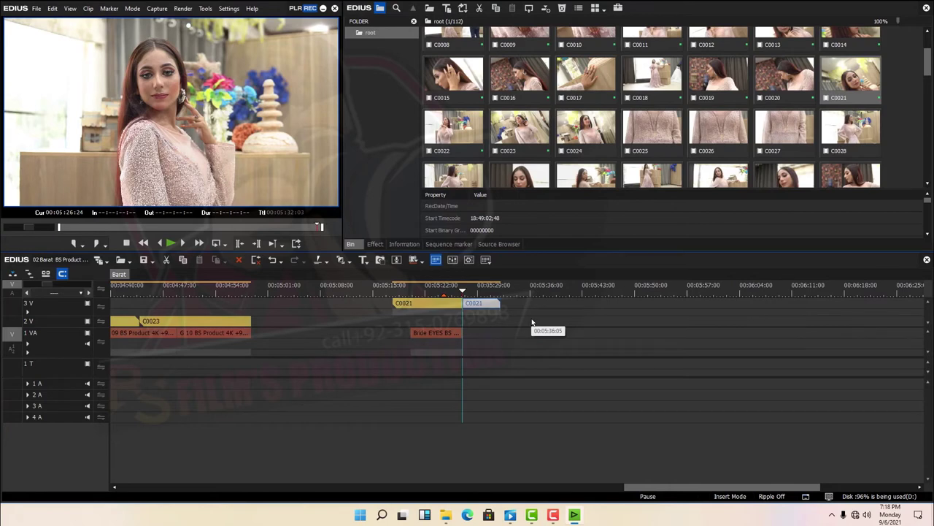
pyautogui.press('Delete')
pyautogui.click(413, 291)
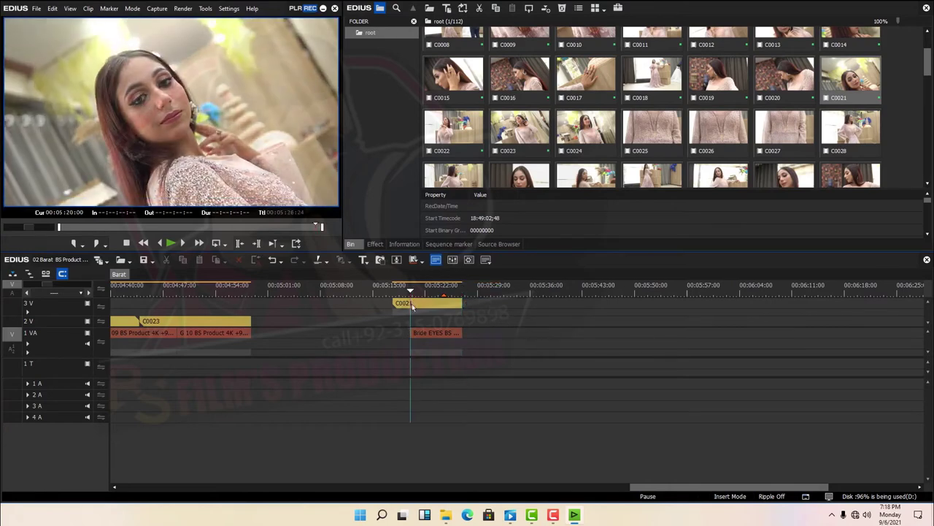
pyautogui.press('n')
pyautogui.moveTo(445, 291); pyautogui.dragTo(291, 298)
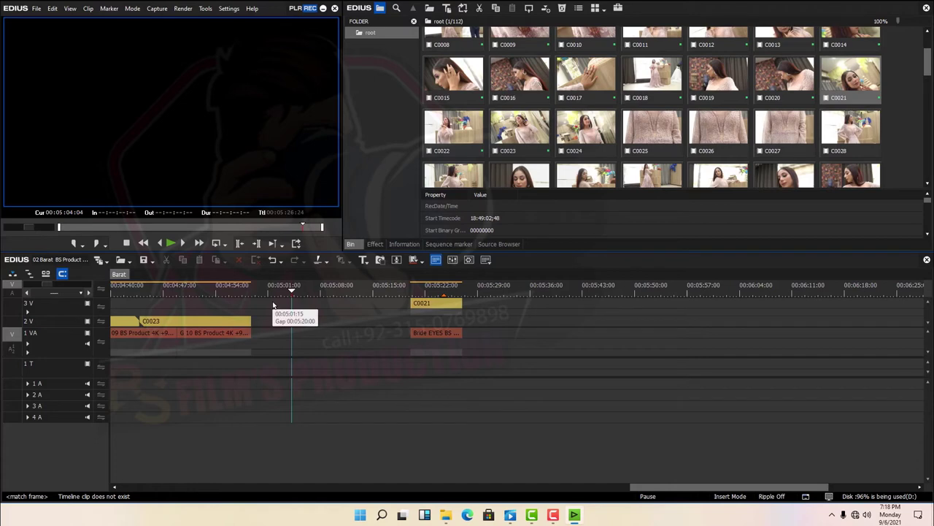
# Batch export all queued B, C, G and Bride EYES jobs of the Barat sequence, overwriting existing files, and close the export list
pyautogui.hotkey('ctrl', 'F11')
pyautogui.rightClick(26, 57)
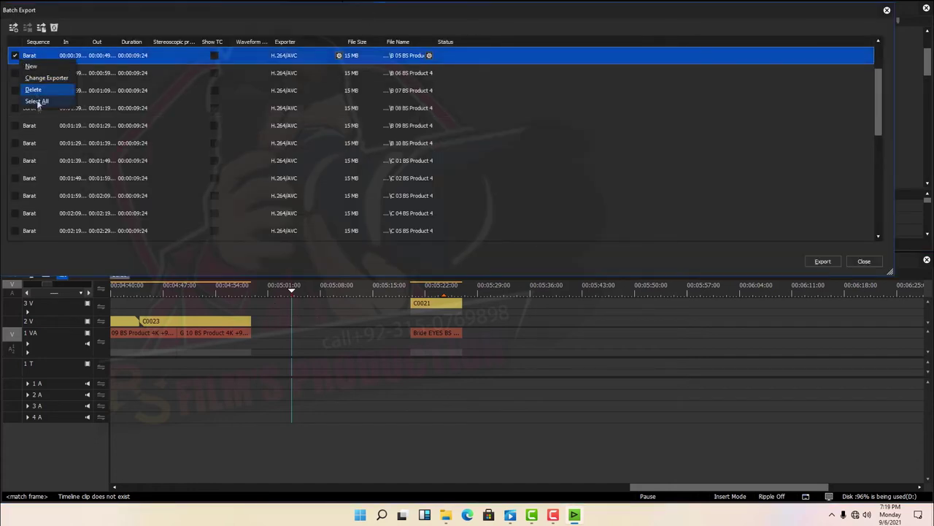
pyautogui.click(35, 101)
pyautogui.click(15, 57)
pyautogui.click(15, 57)
pyautogui.click(821, 261)
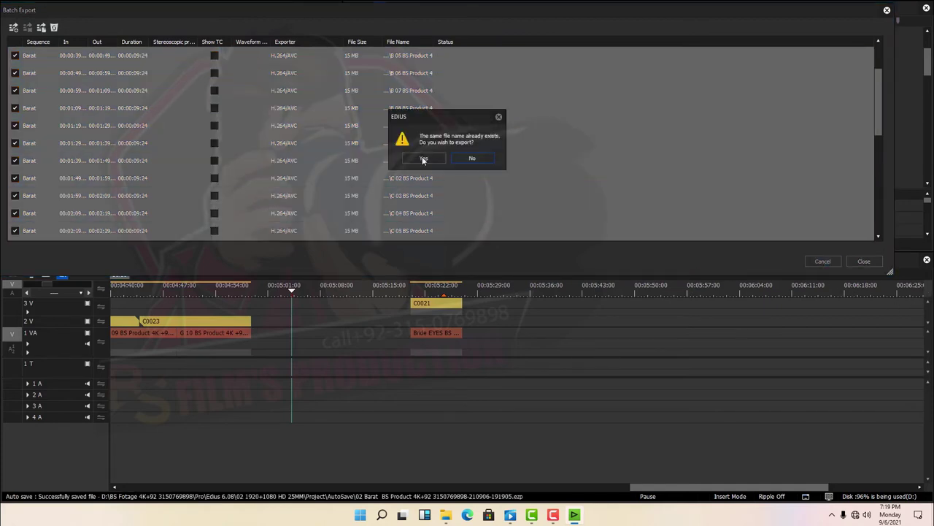
pyautogui.click(423, 159)
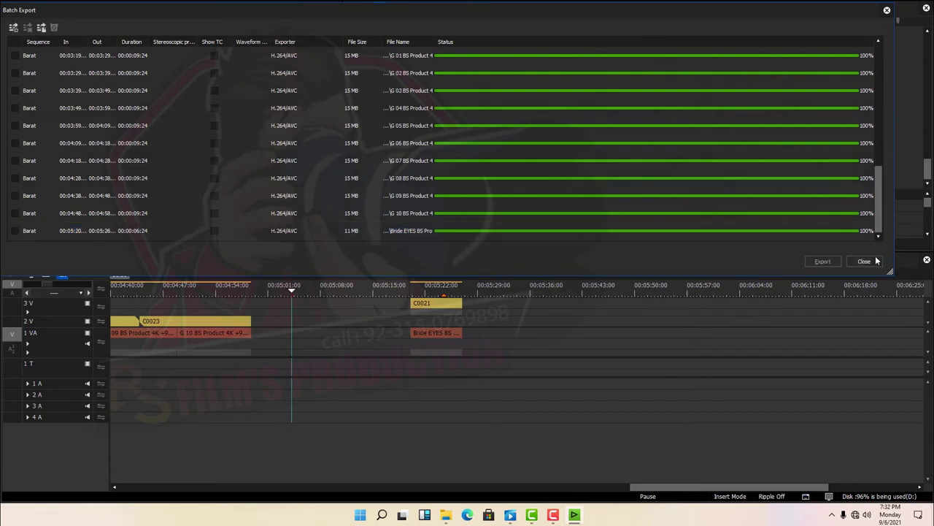
pyautogui.click(864, 262)
# Mute the system speakers and open the 03 Walima project from the 02 1920+1080 HD 25MM folder in Edius 6.08 on Master Video Data (D:)
pyautogui.moveTo(277, 287); pyautogui.dragTo(113, 286)
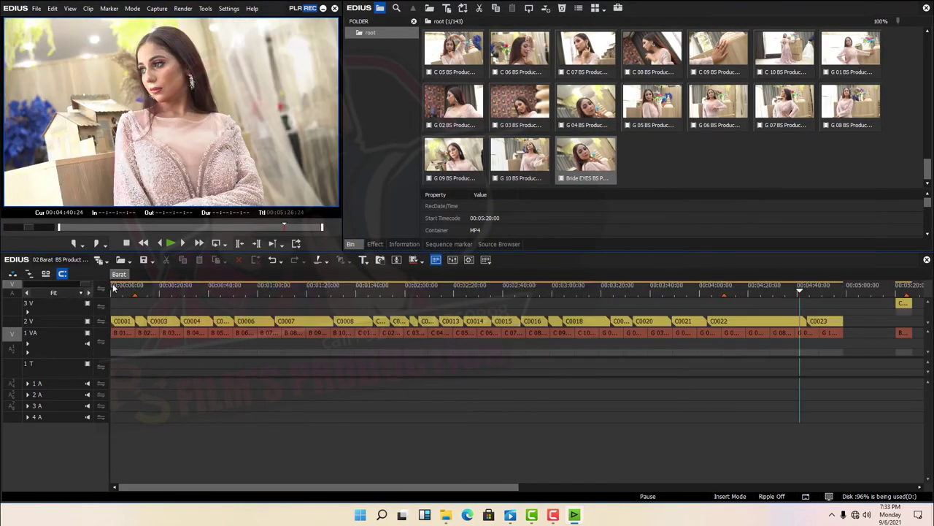
pyautogui.click(866, 514)
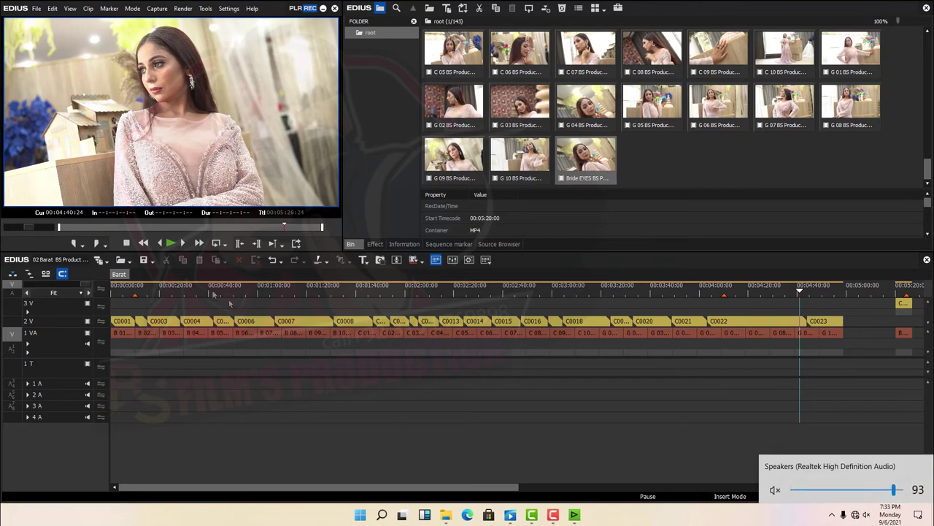
pyautogui.click(122, 263)
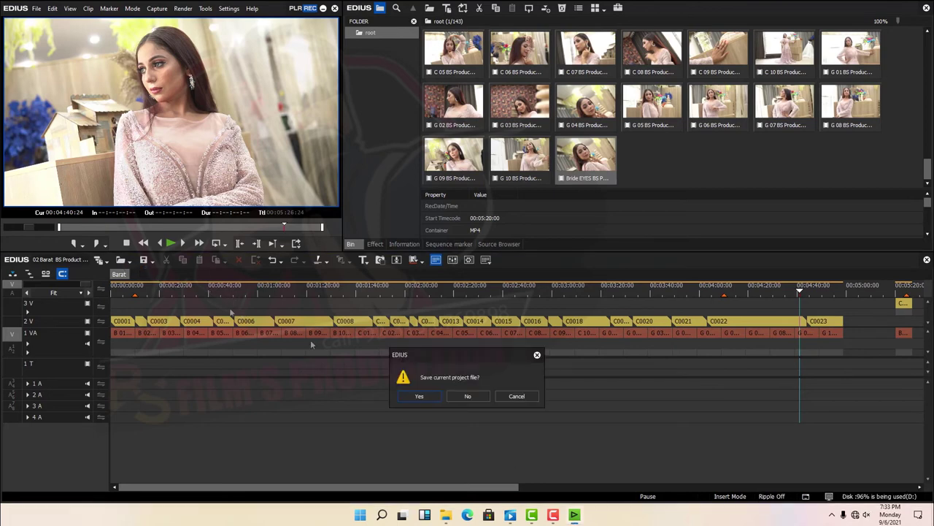
pyautogui.click(511, 398)
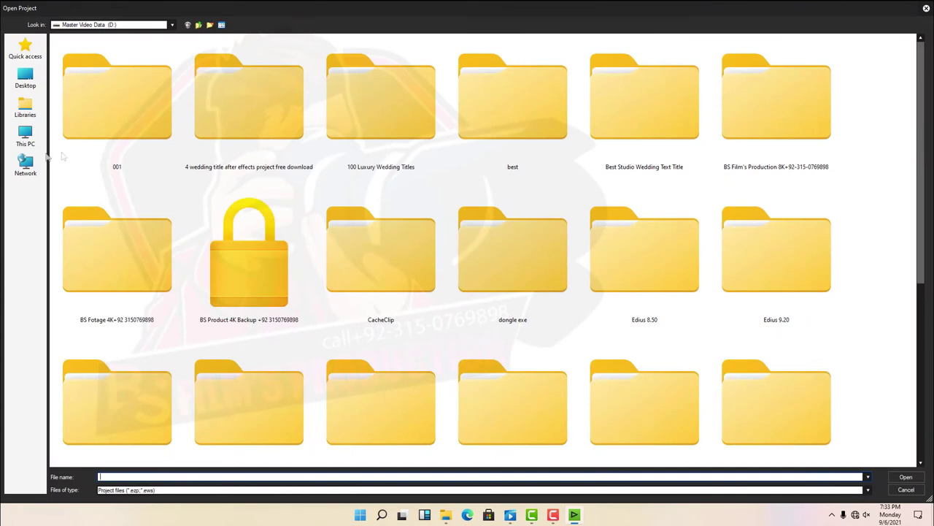
pyautogui.click(46, 151)
pyautogui.click(214, 107)
pyautogui.doubleClick(215, 107)
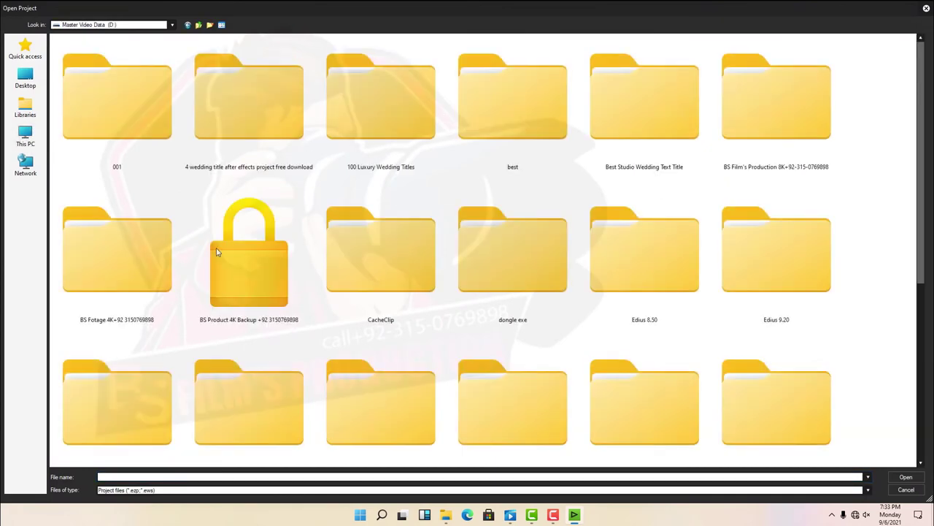
pyautogui.doubleClick(127, 271)
pyautogui.doubleClick(95, 86)
pyautogui.doubleClick(73, 49)
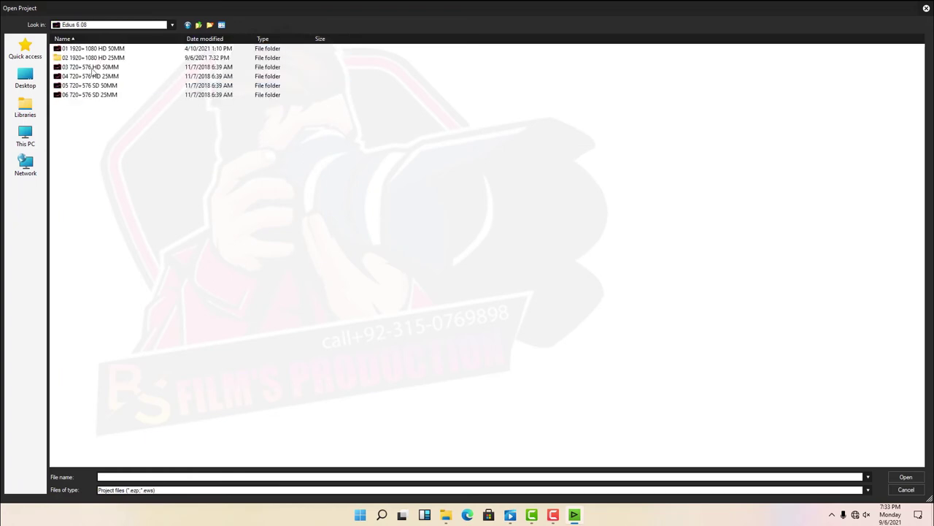
pyautogui.doubleClick(94, 59)
pyautogui.doubleClick(86, 77)
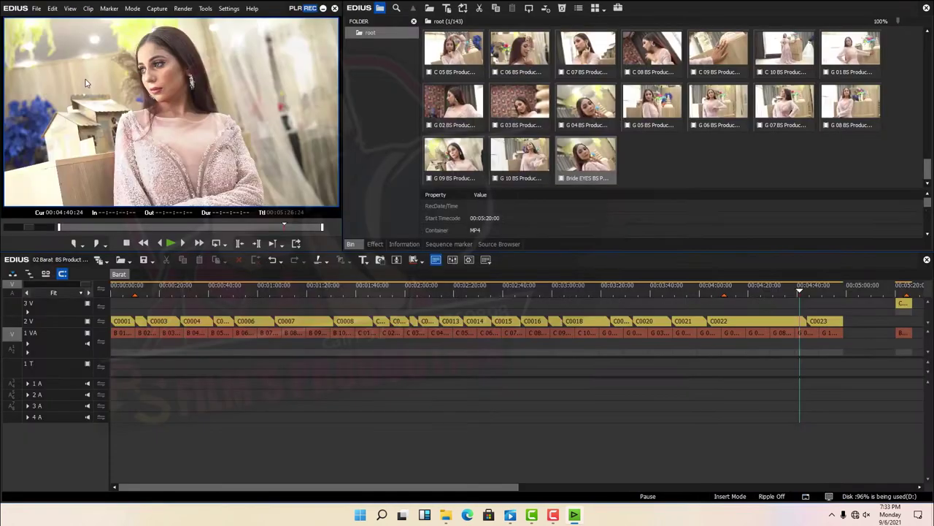
# Delete all clips from the Walima project's root bin and move the playhead to the sequence start
pyautogui.rightClick(367, 33)
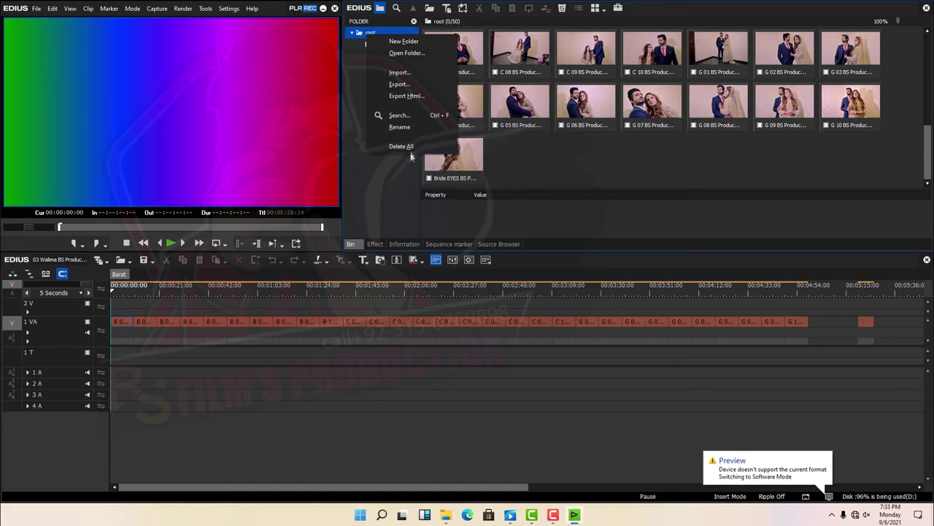
pyautogui.click(401, 146)
pyautogui.click(613, 144)
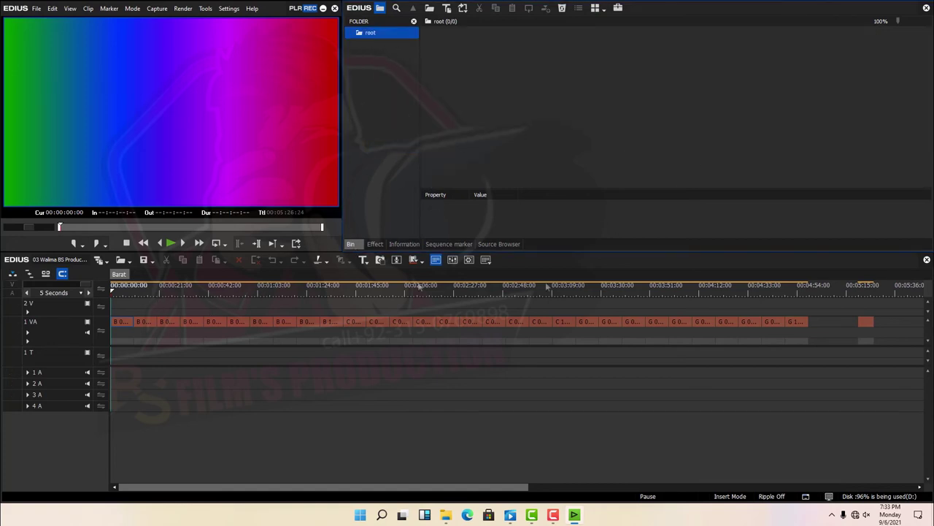
pyautogui.moveTo(138, 289); pyautogui.dragTo(76, 301)
# Import all clips from the CLIP folder into the Walima project's bin and place them on track 2 V from the sequence start
pyautogui.doubleClick(670, 69)
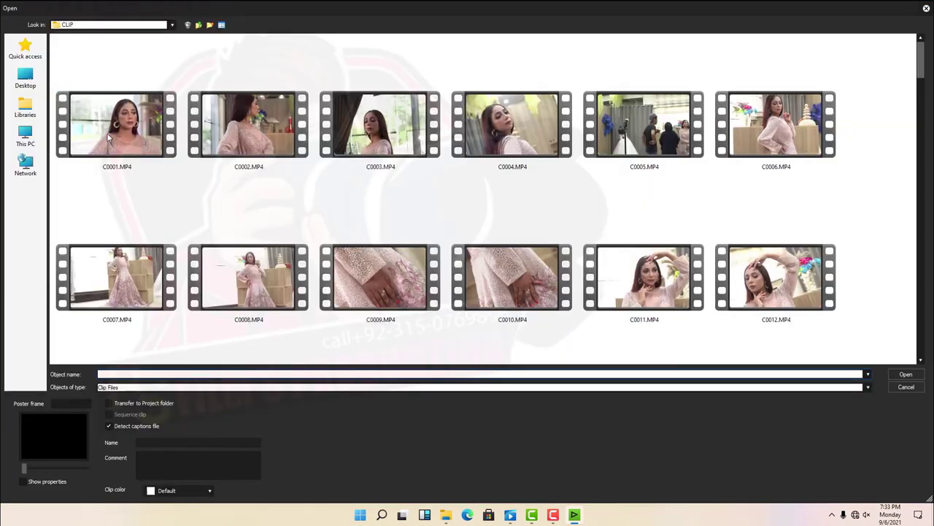
pyautogui.hotkey('ctrl', 'a')
pyautogui.press('Return')
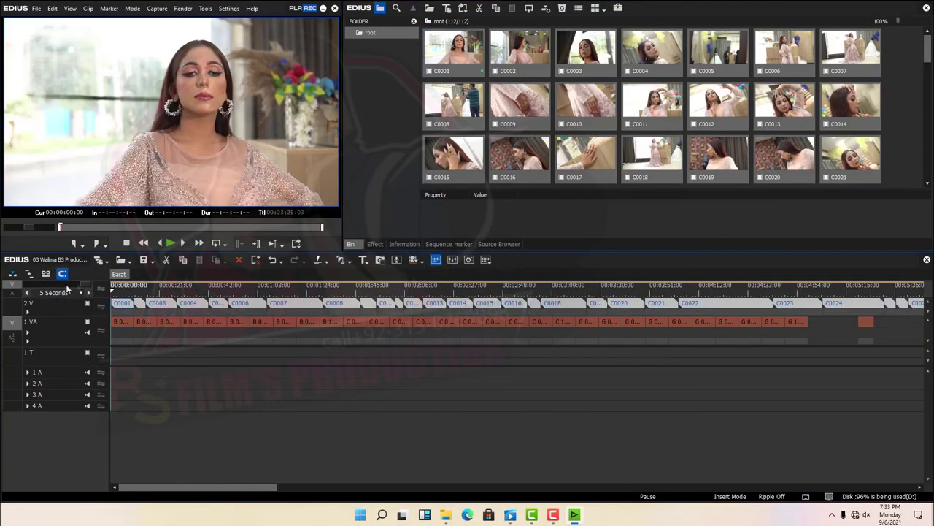
# Delete the surplus clips on track 2 V beyond the end of the template and scrub through the remaining footage
pyautogui.click(82, 285)
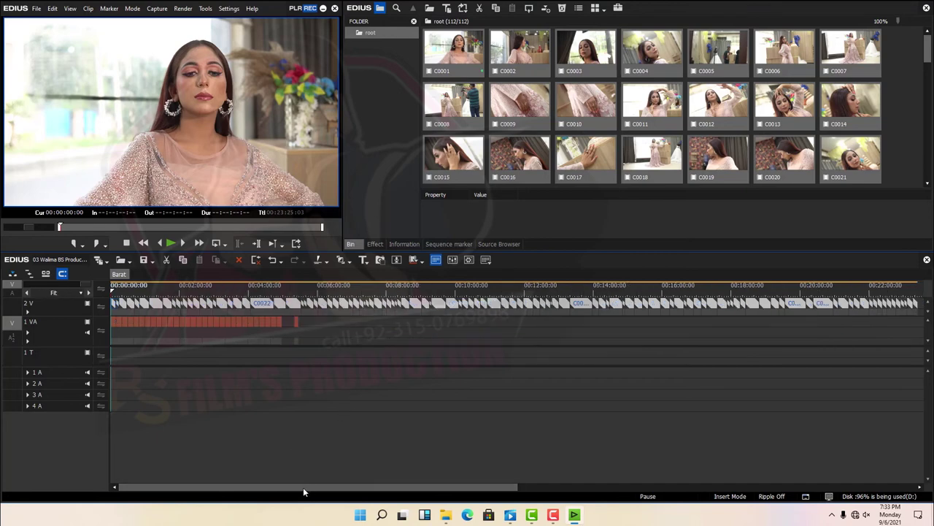
pyautogui.moveTo(303, 488); pyautogui.dragTo(357, 486)
pyautogui.moveTo(793, 334); pyautogui.dragTo(173, 267)
pyautogui.press('Delete')
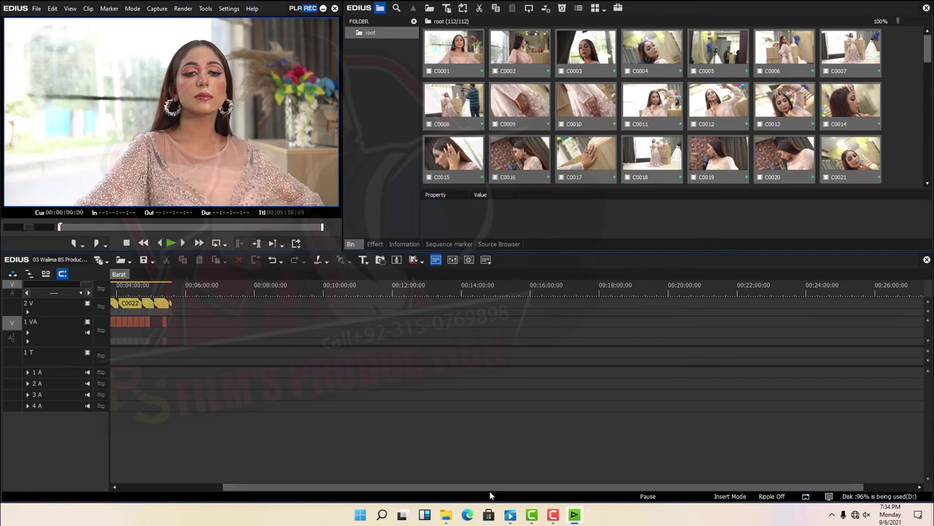
pyautogui.moveTo(489, 489); pyautogui.dragTo(376, 491)
pyautogui.click(293, 291)
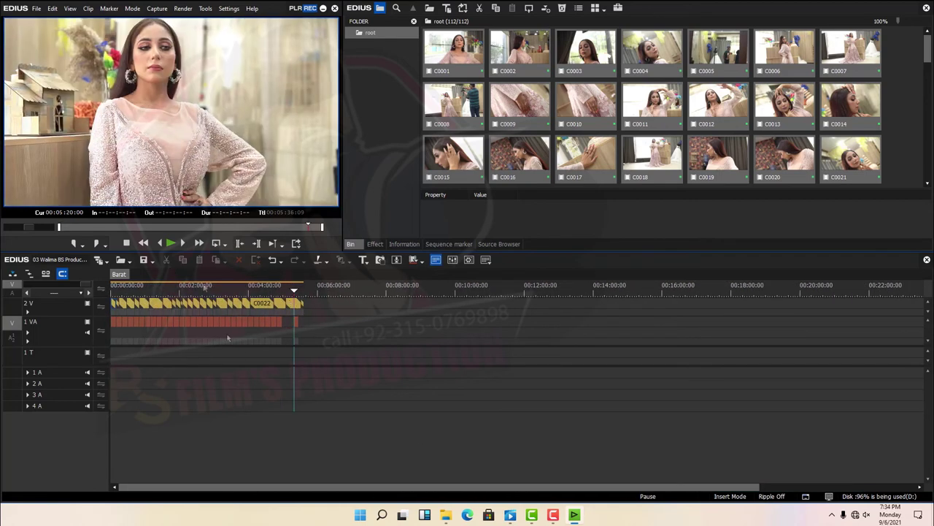
pyautogui.moveTo(132, 291); pyautogui.dragTo(150, 292)
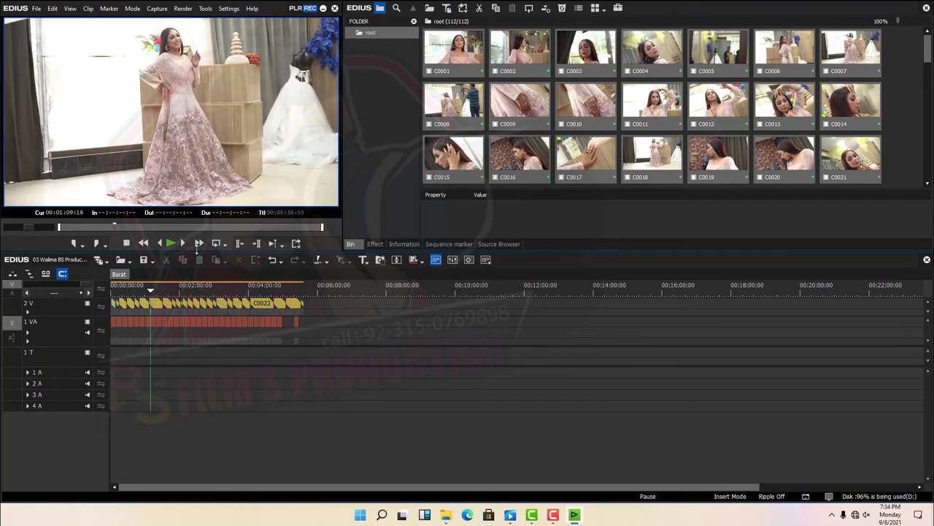
# Open the batch export list, select and enable all B, C, G and Bride EYES jobs, and export them
pyautogui.click(298, 244)
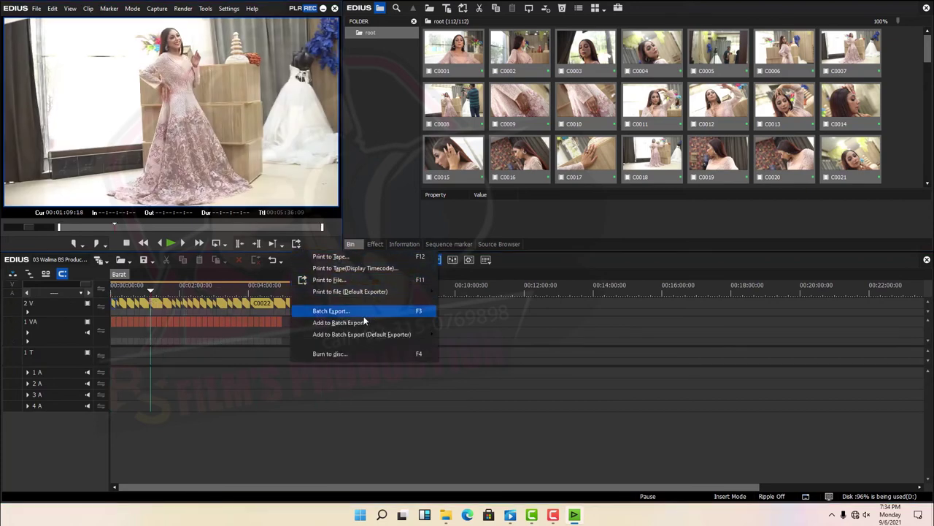
pyautogui.click(361, 314)
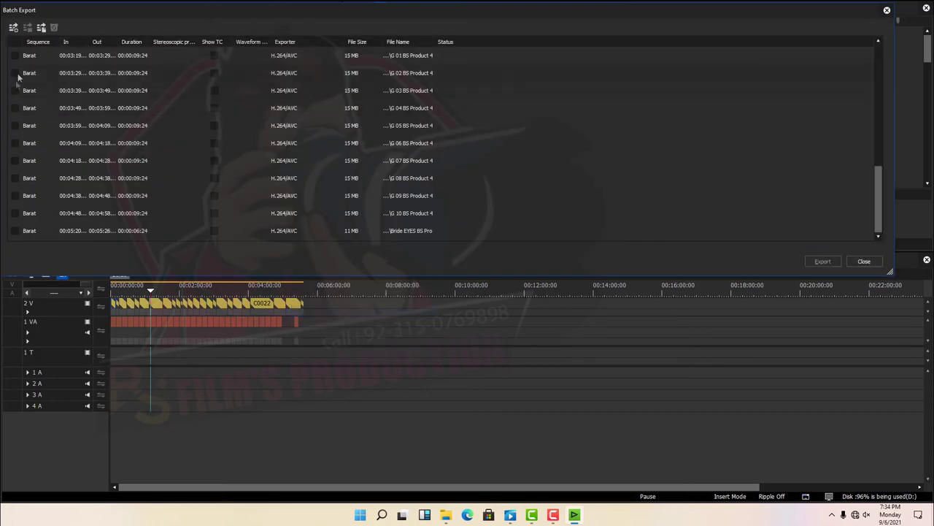
pyautogui.rightClick(23, 55)
pyautogui.click(36, 92)
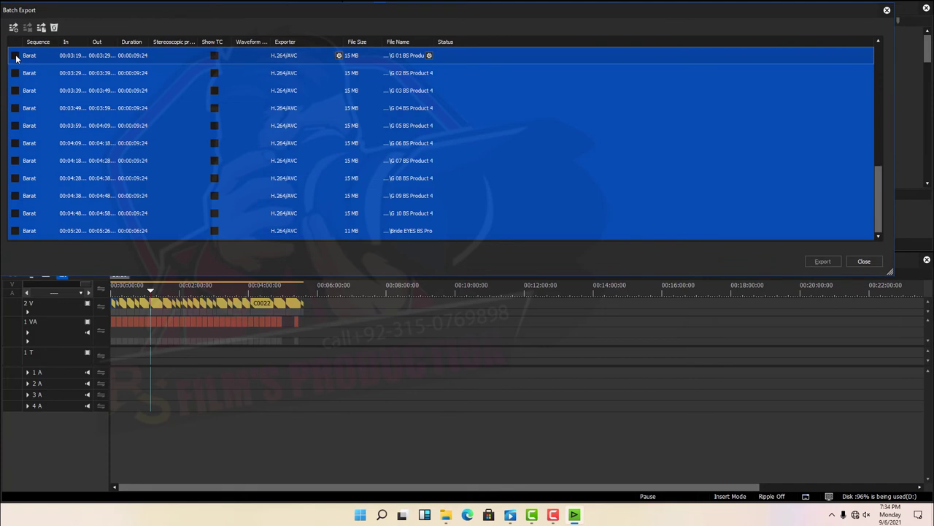
pyautogui.click(15, 56)
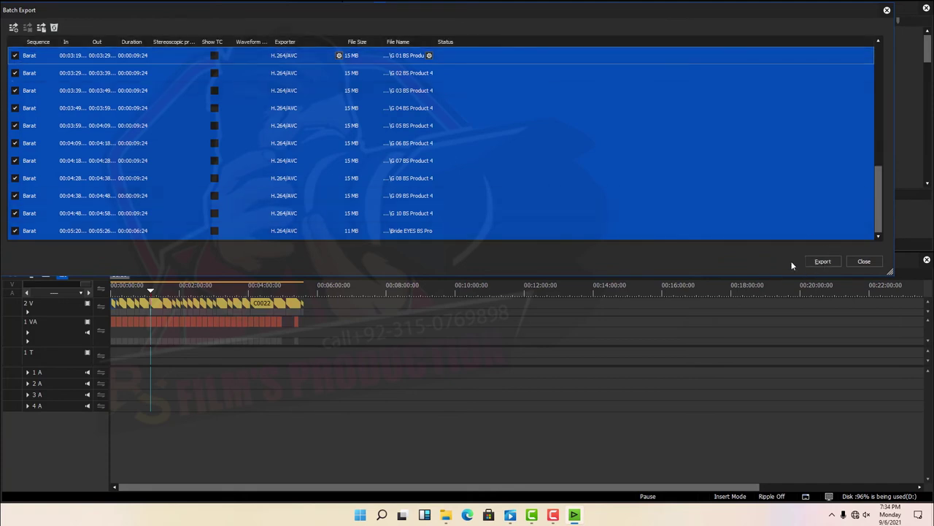
pyautogui.click(823, 260)
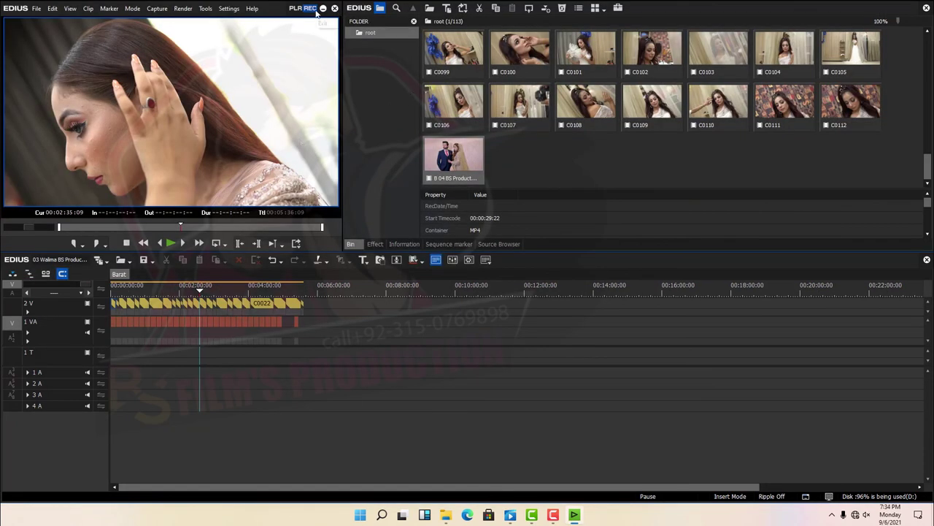
# Minimise EDIUS, open the BS Fotage 4K folder on Master Video Data (D:), and look into the 01 MEHNDI folder
pyautogui.click(323, 8)
pyautogui.doubleClick(372, 137)
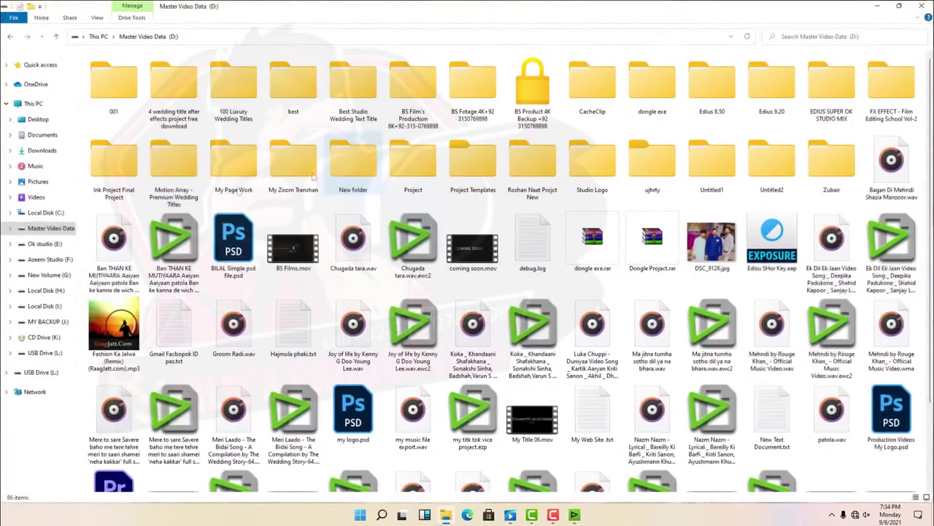
pyautogui.doubleClick(473, 86)
pyautogui.doubleClick(112, 76)
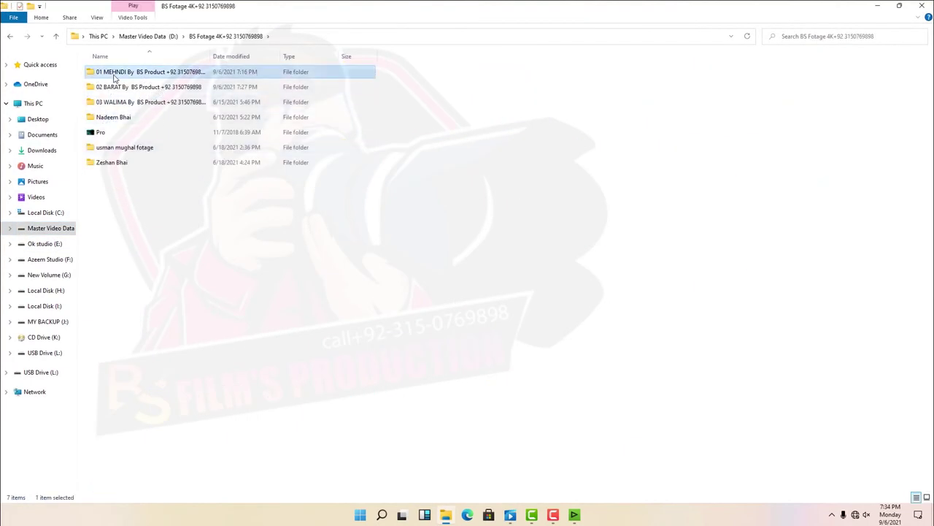
pyautogui.click(57, 37)
# Open the 02 BARAT folder and display its exported clips as large thumbnails
pyautogui.doubleClick(119, 83)
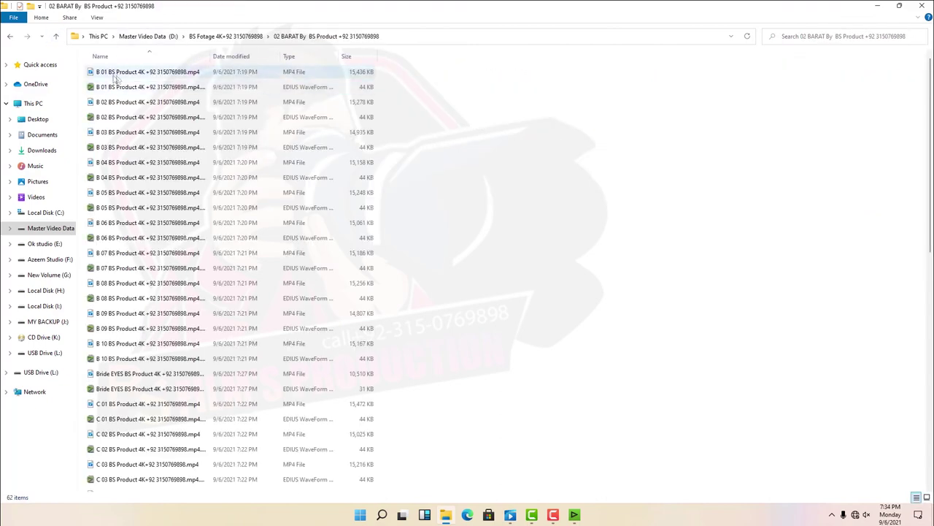
pyautogui.click(102, 19)
pyautogui.click(108, 41)
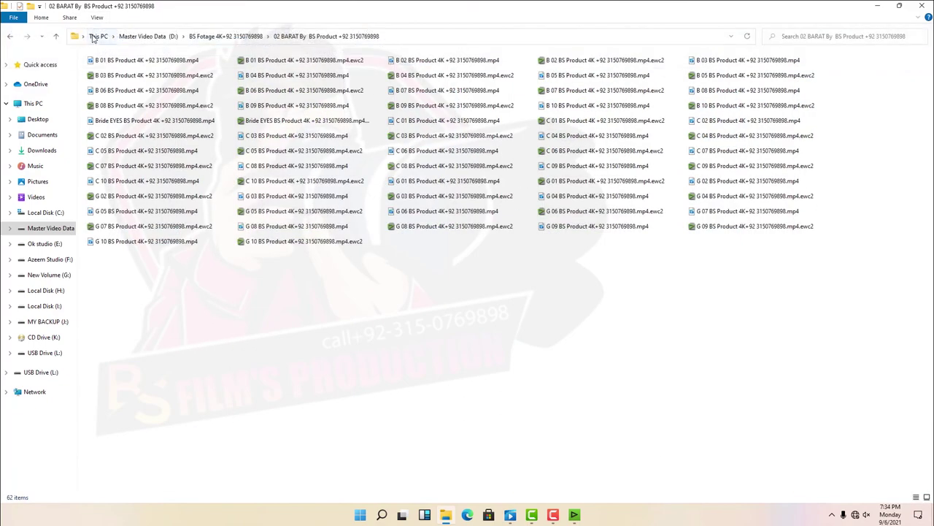
pyautogui.click(97, 17)
pyautogui.click(128, 28)
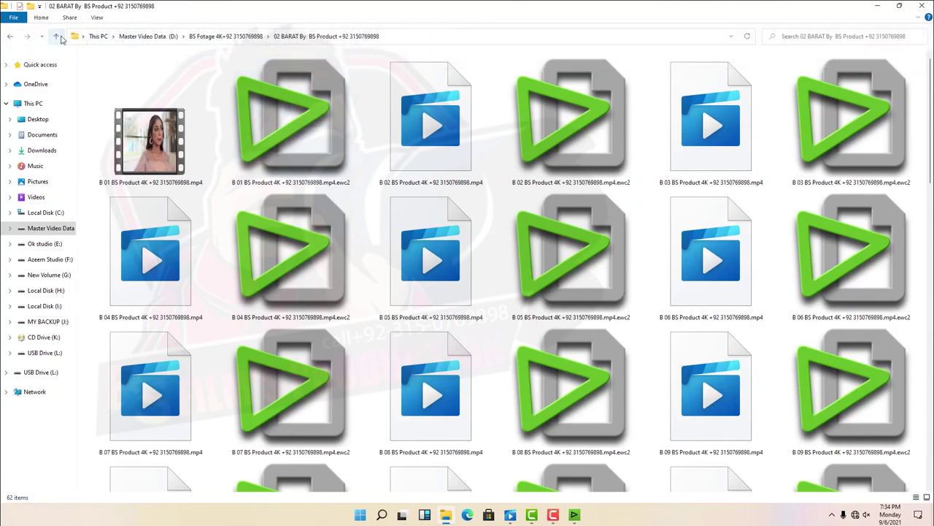
# View the clips in the 03 WALIMA folder as large thumbnails, then return to the root of Master Video Data (D:)
pyautogui.click(55, 36)
pyautogui.doubleClick(150, 102)
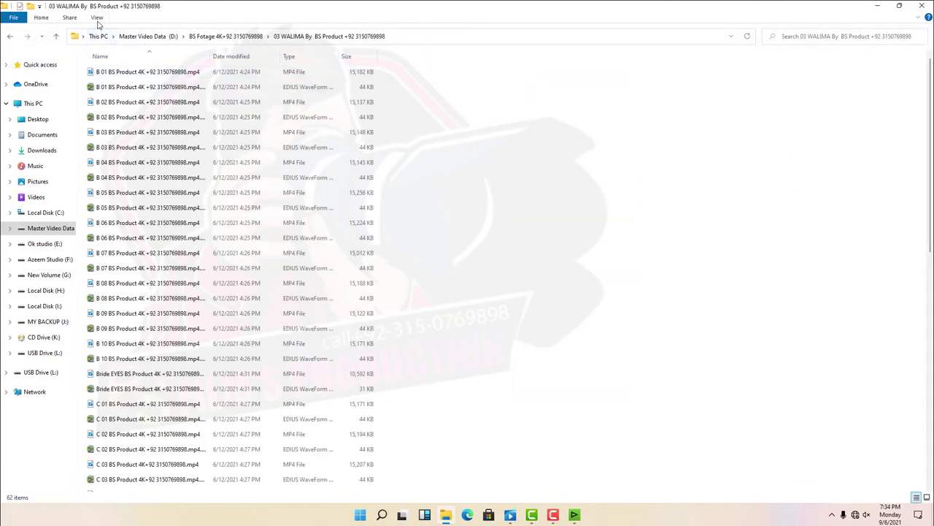
pyautogui.click(97, 17)
pyautogui.click(109, 32)
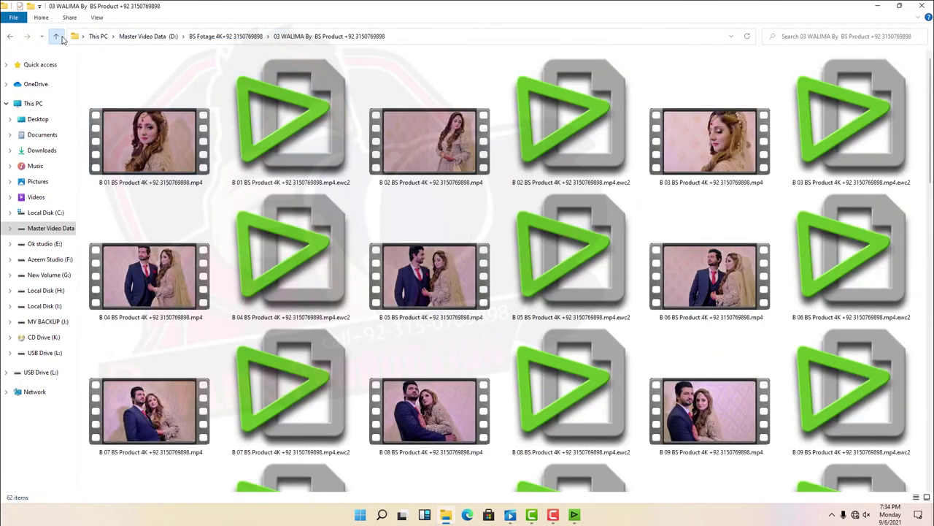
pyautogui.click(56, 35)
pyautogui.click(57, 36)
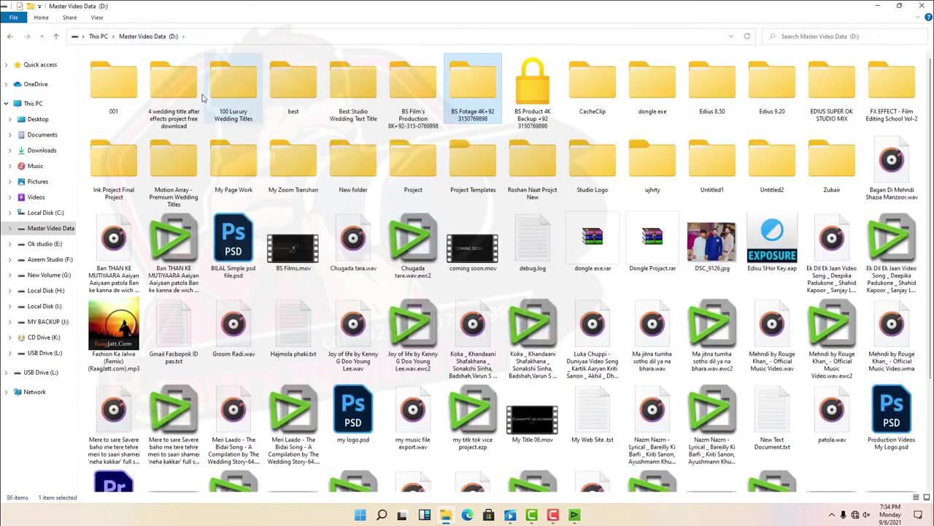